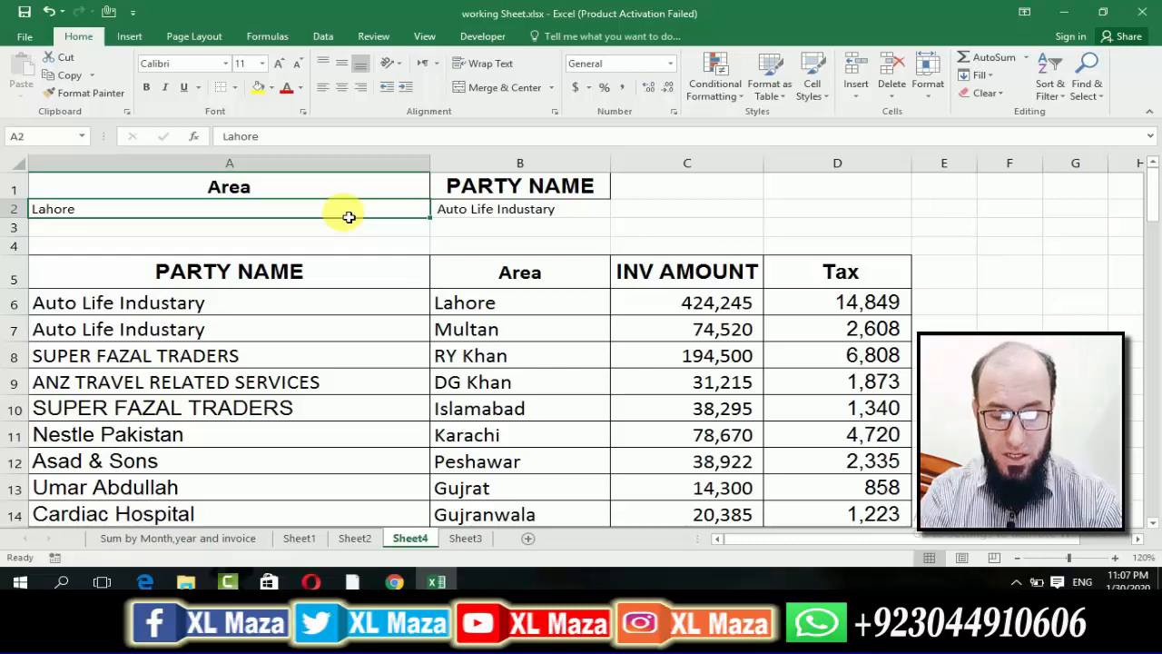
# Clear the Area value in A2 and add a list data validation to the cell with source =$B$6:$B$14.
pyautogui.press('Delete')
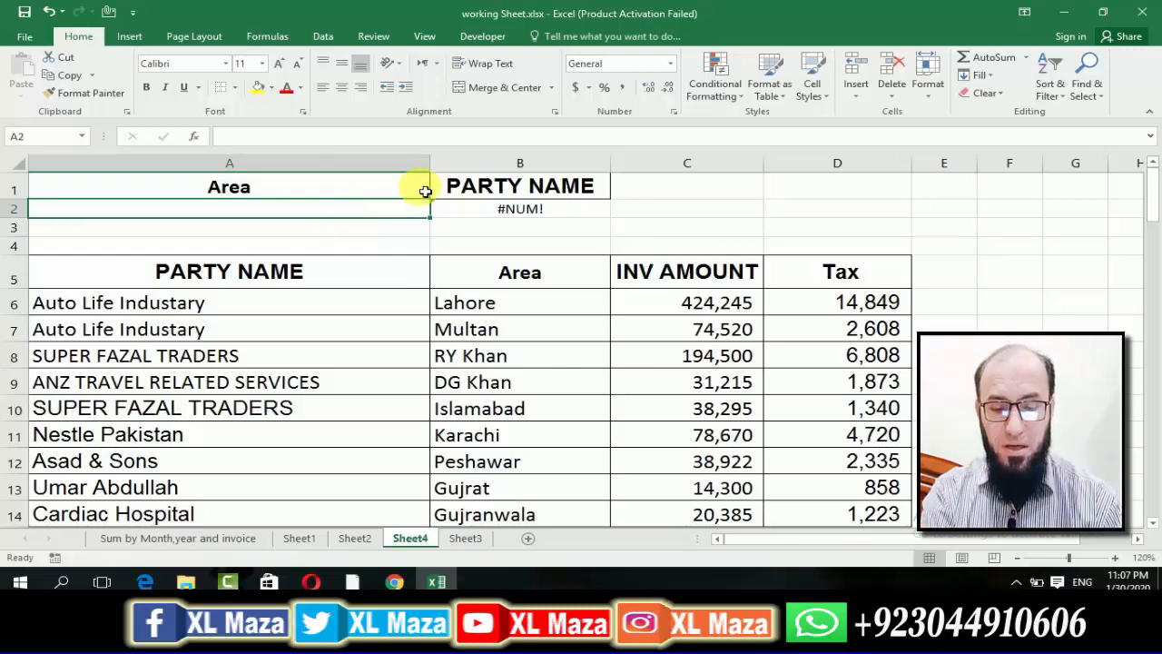
pyautogui.click(323, 36)
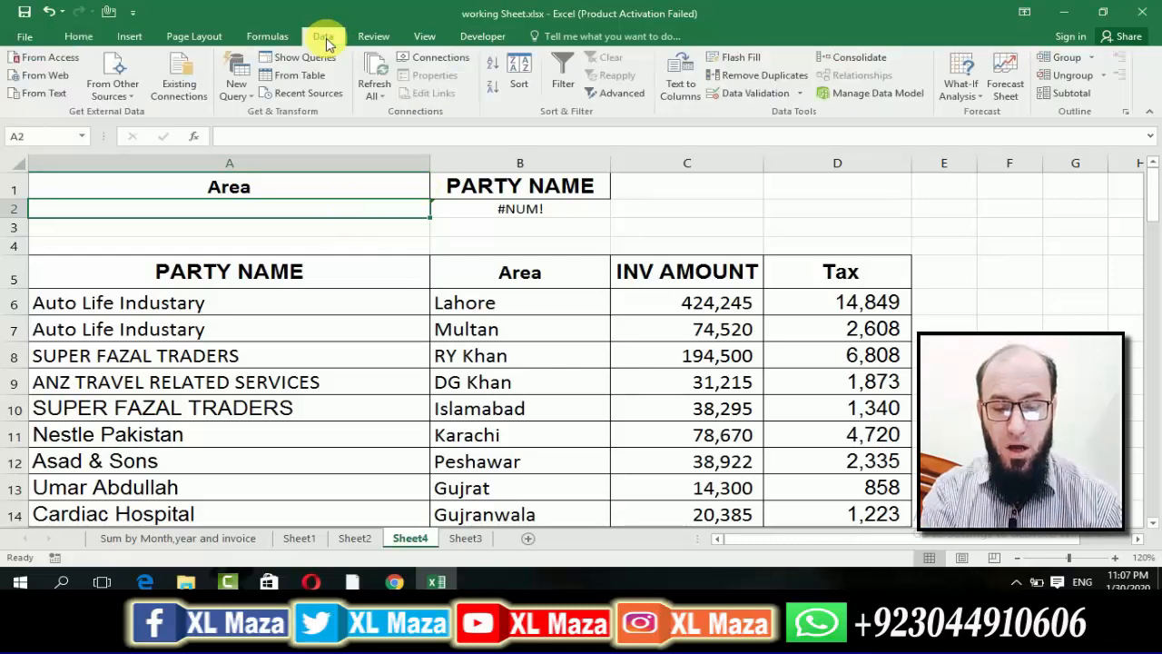
pyautogui.click(768, 93)
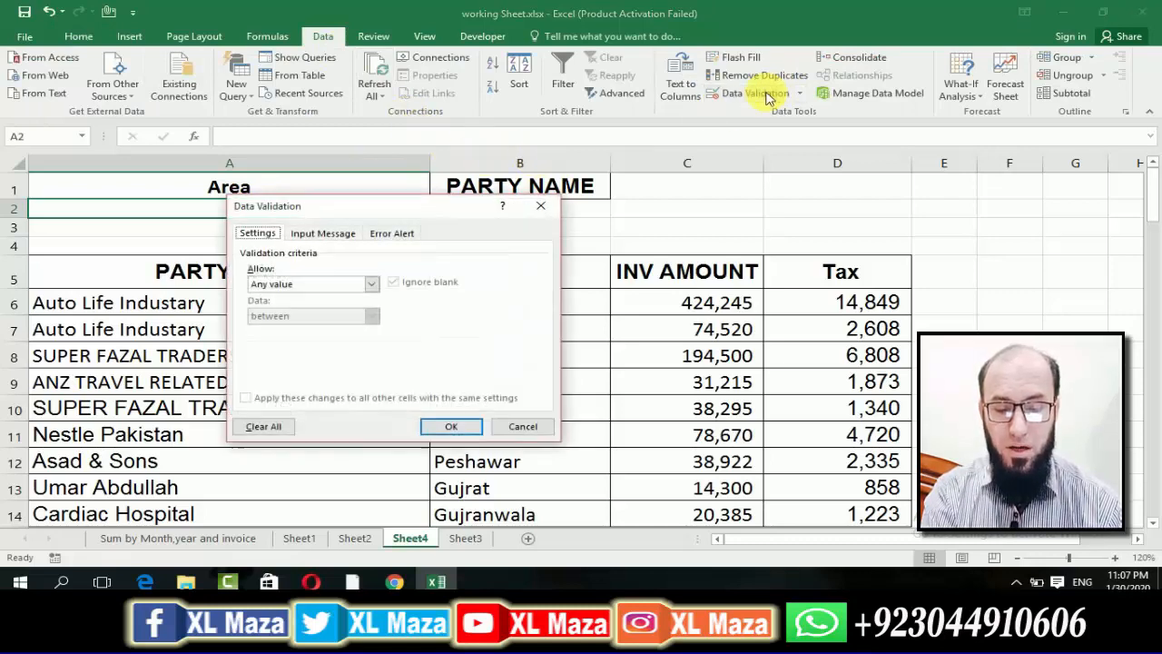
pyautogui.click(372, 284)
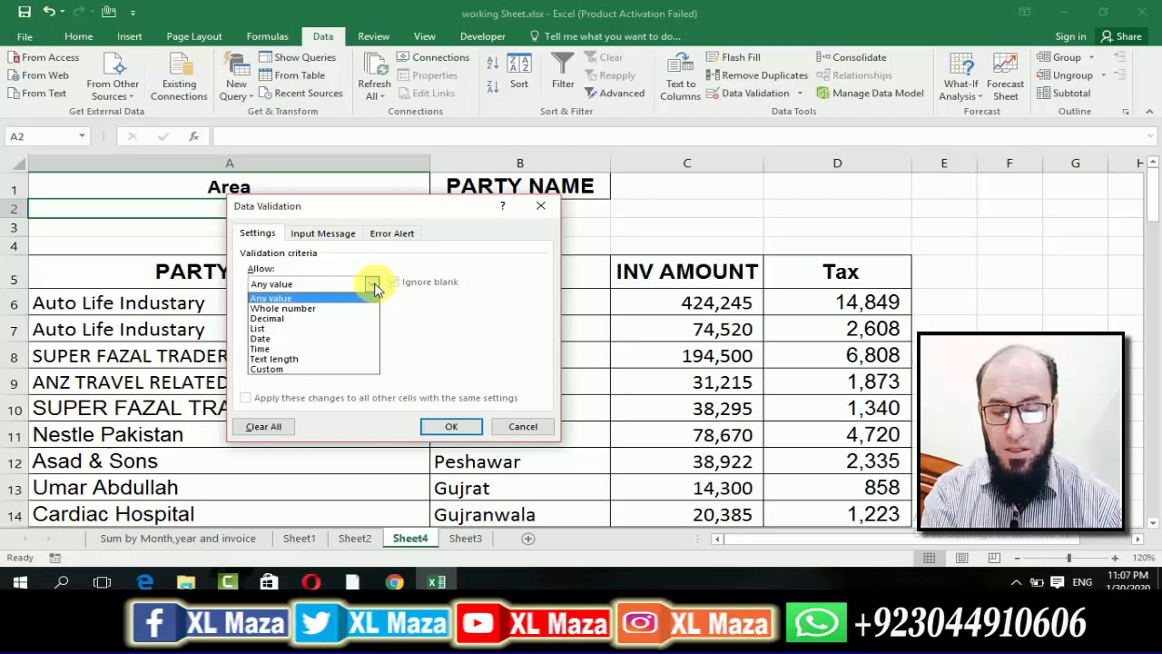
pyautogui.click(322, 328)
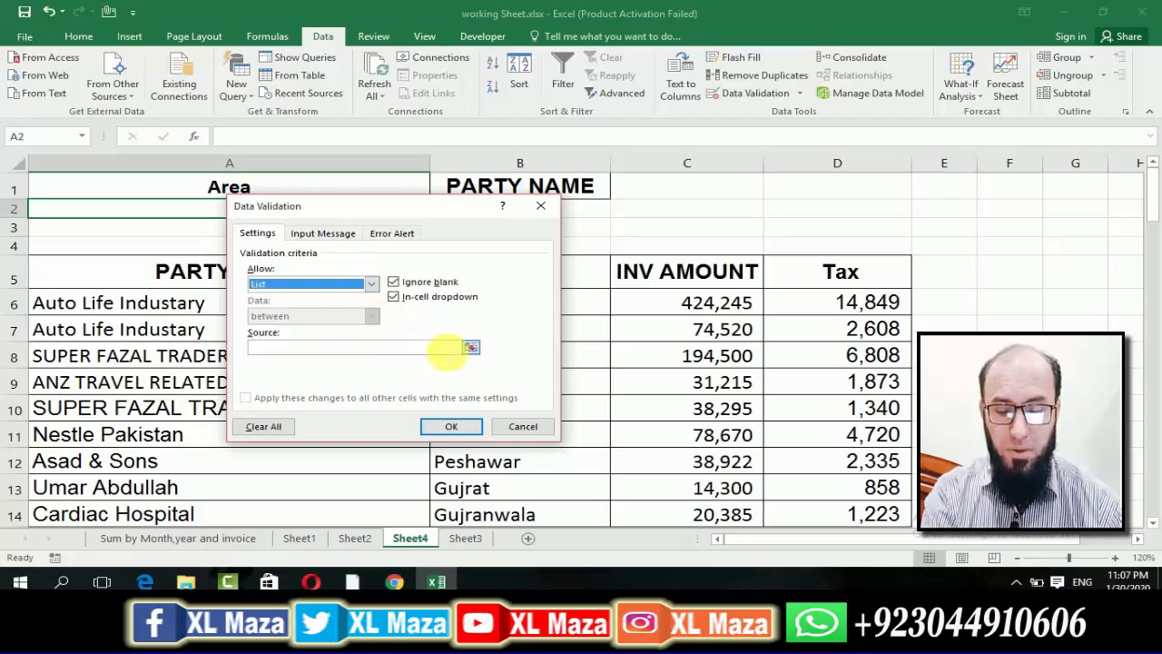
pyautogui.click(470, 347)
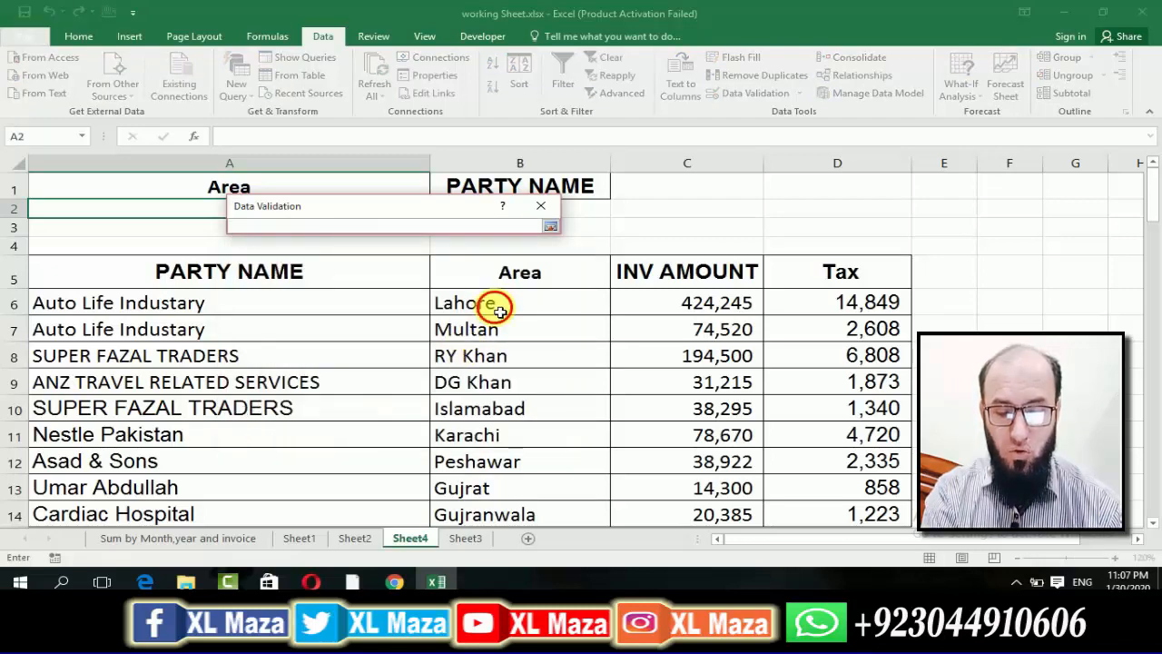
pyautogui.click(496, 306)
pyautogui.hotkey('ctrl', 'shift', 'Down')
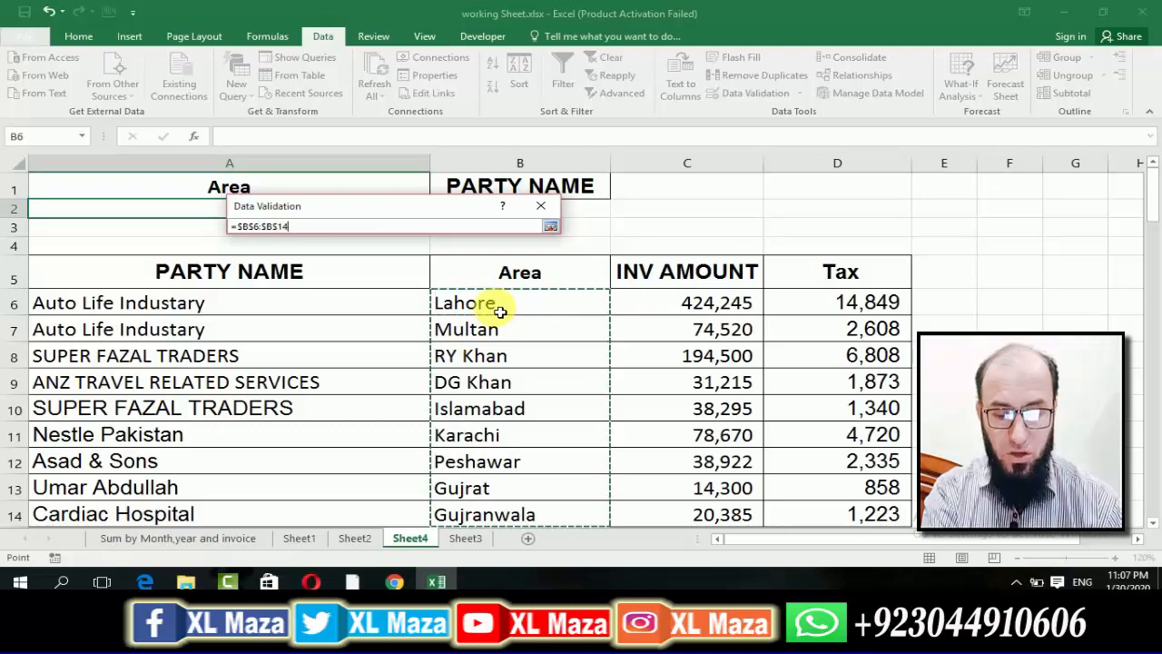
pyautogui.press('Return')
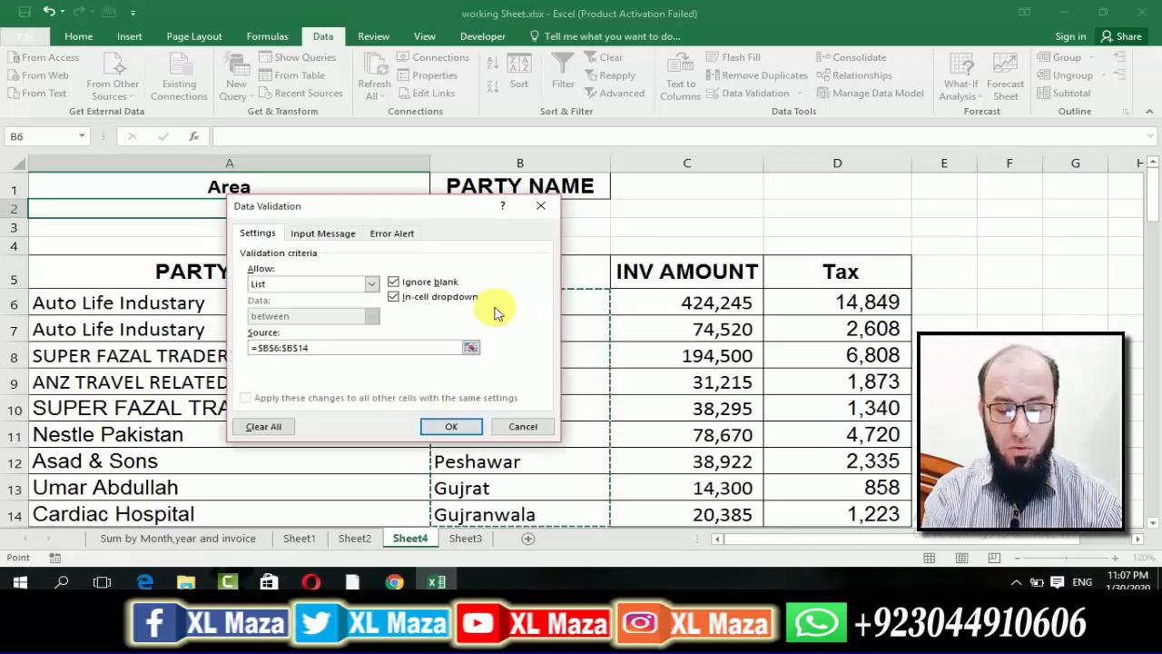
pyautogui.click(451, 426)
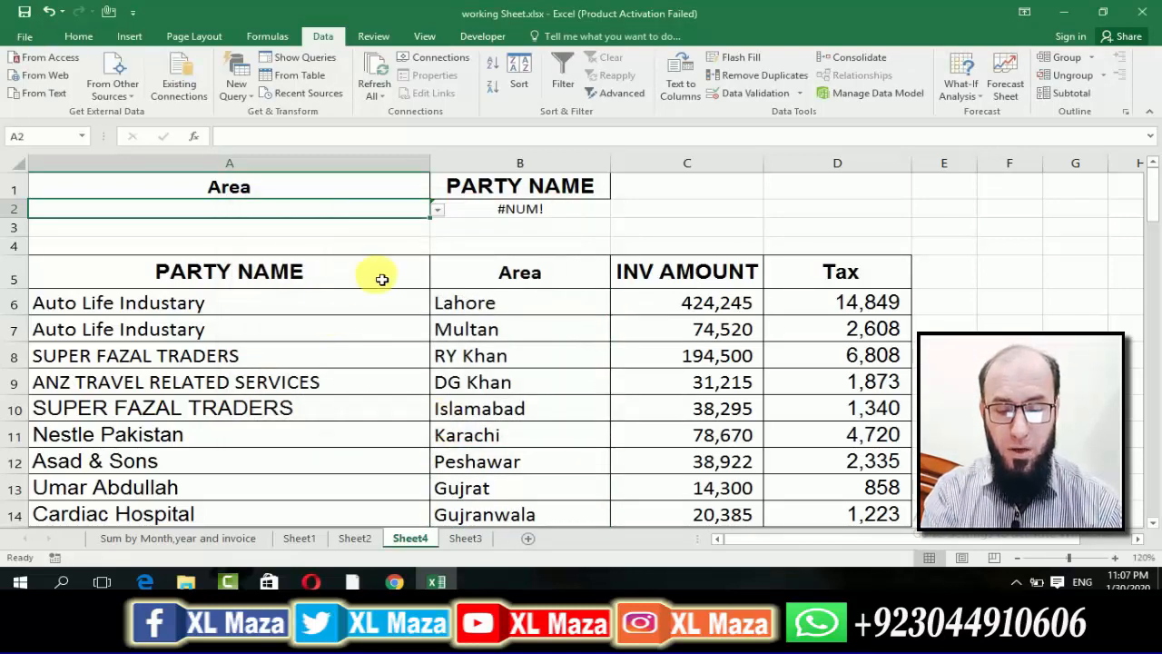
# Choose Multan from the drop-down list in A2 and format the cell with 18-point text and a yellow fill.
pyautogui.click(437, 210)
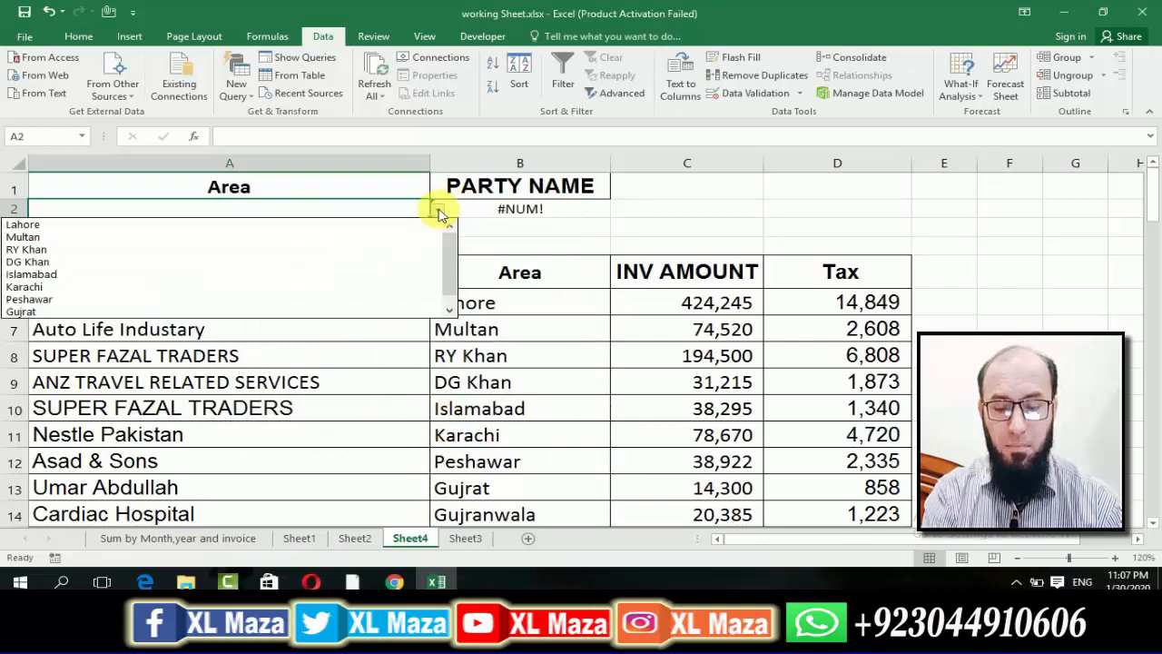
pyautogui.click(384, 237)
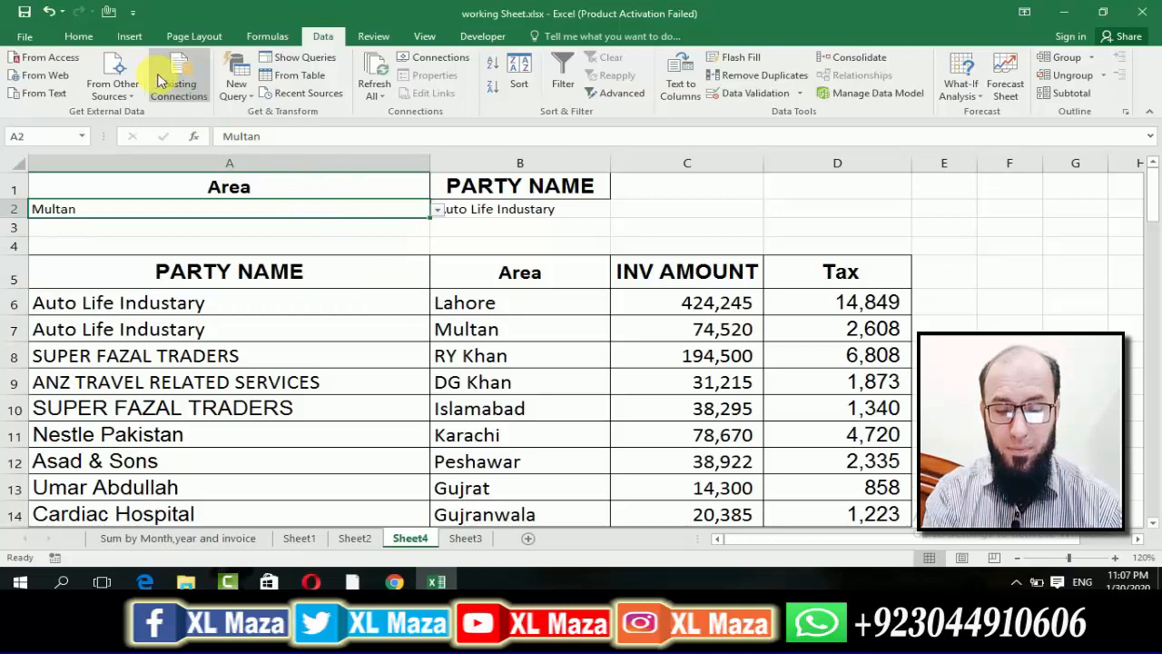
pyautogui.click(79, 36)
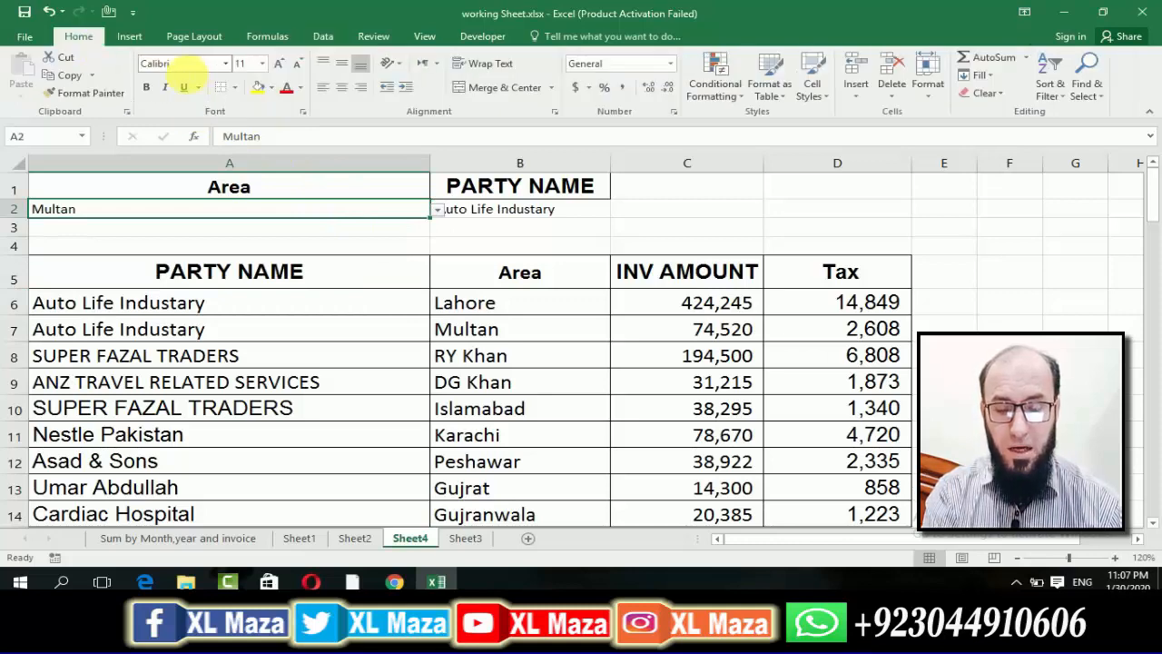
pyautogui.click(278, 63)
pyautogui.click(279, 64)
pyautogui.click(278, 64)
pyautogui.click(279, 63)
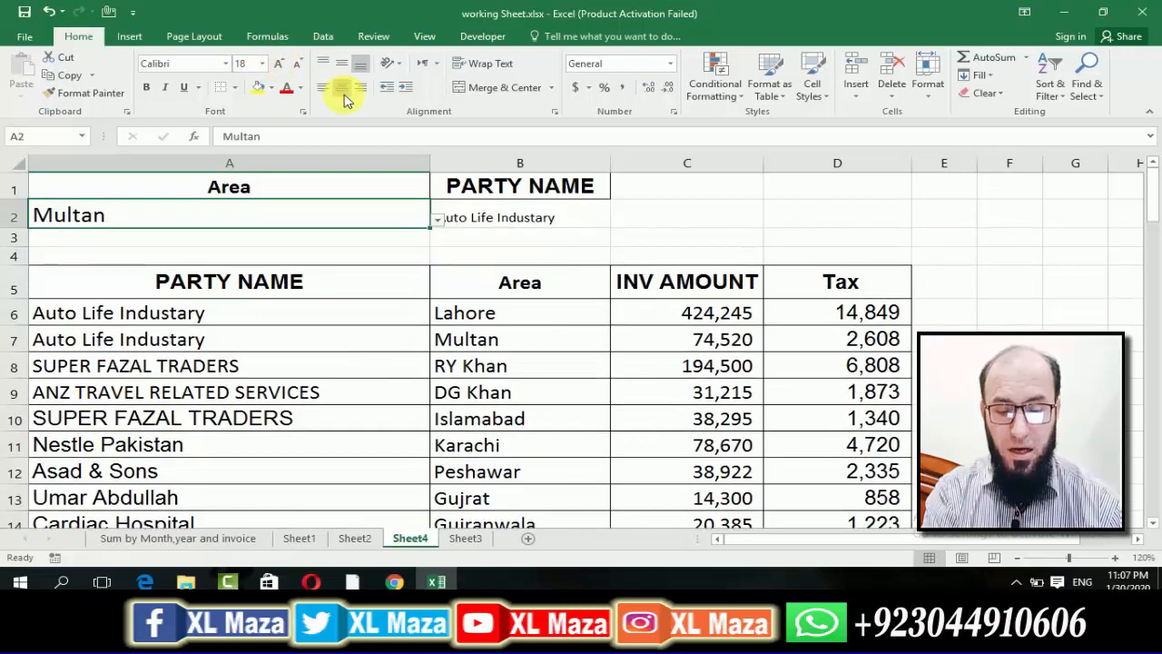
pyautogui.click(259, 87)
pyautogui.click(314, 257)
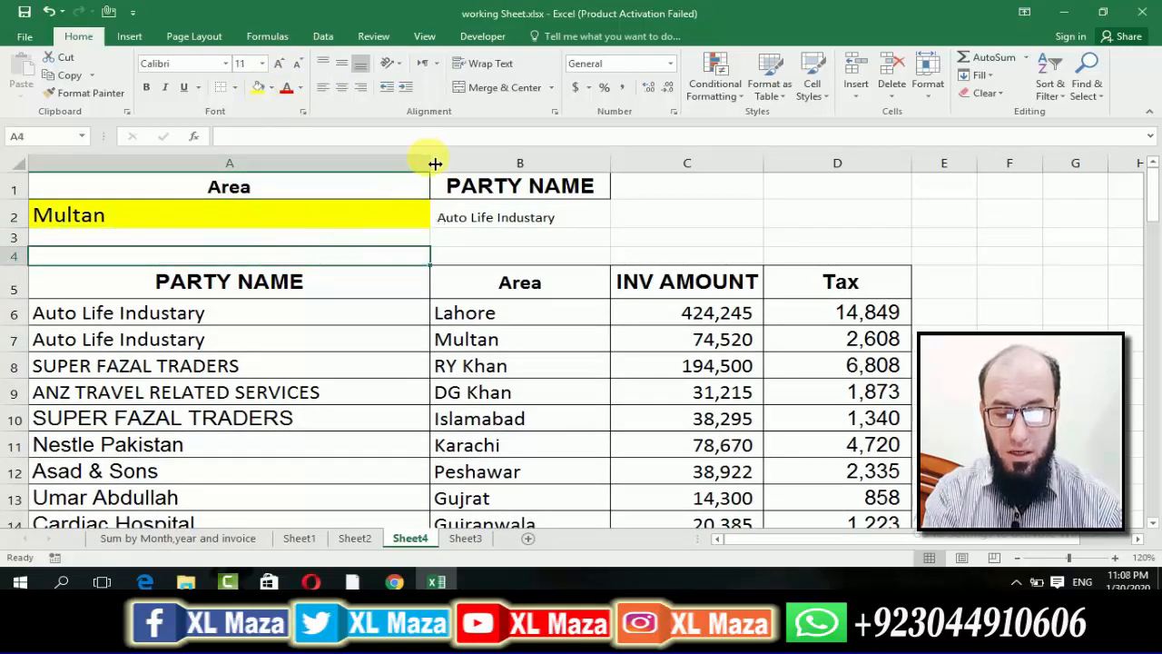
# Make column A narrower and column B wider, and choose DG Khan from the drop-down list in A2.
pyautogui.moveTo(435, 163); pyautogui.dragTo(288, 165)
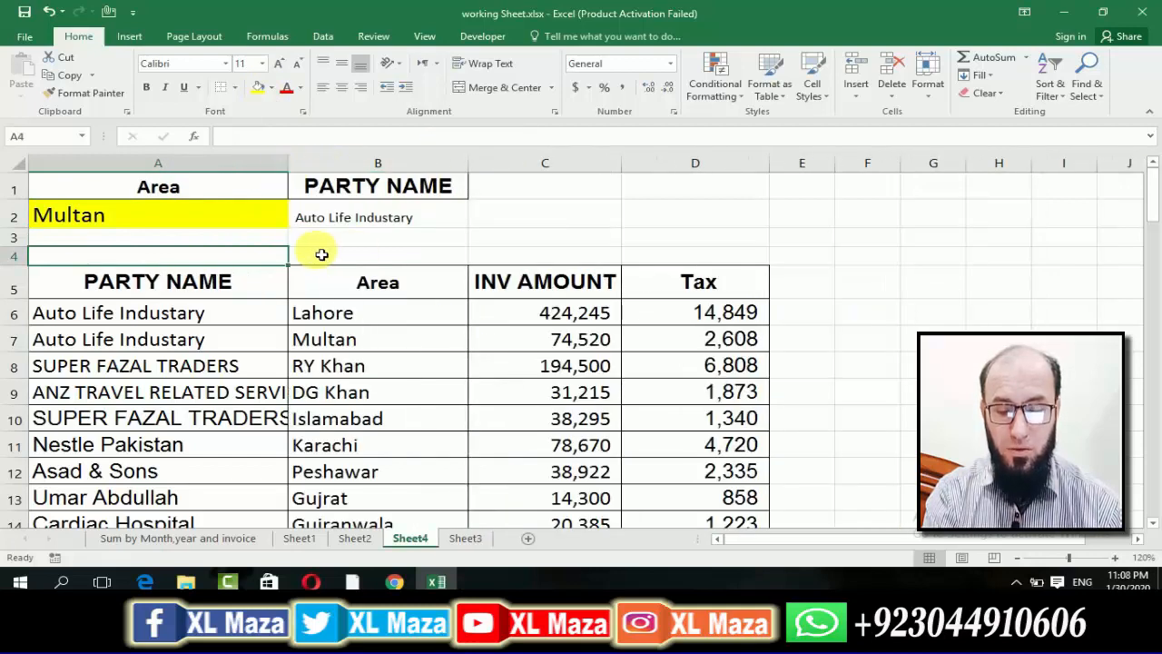
pyautogui.click(272, 220)
pyautogui.click(295, 219)
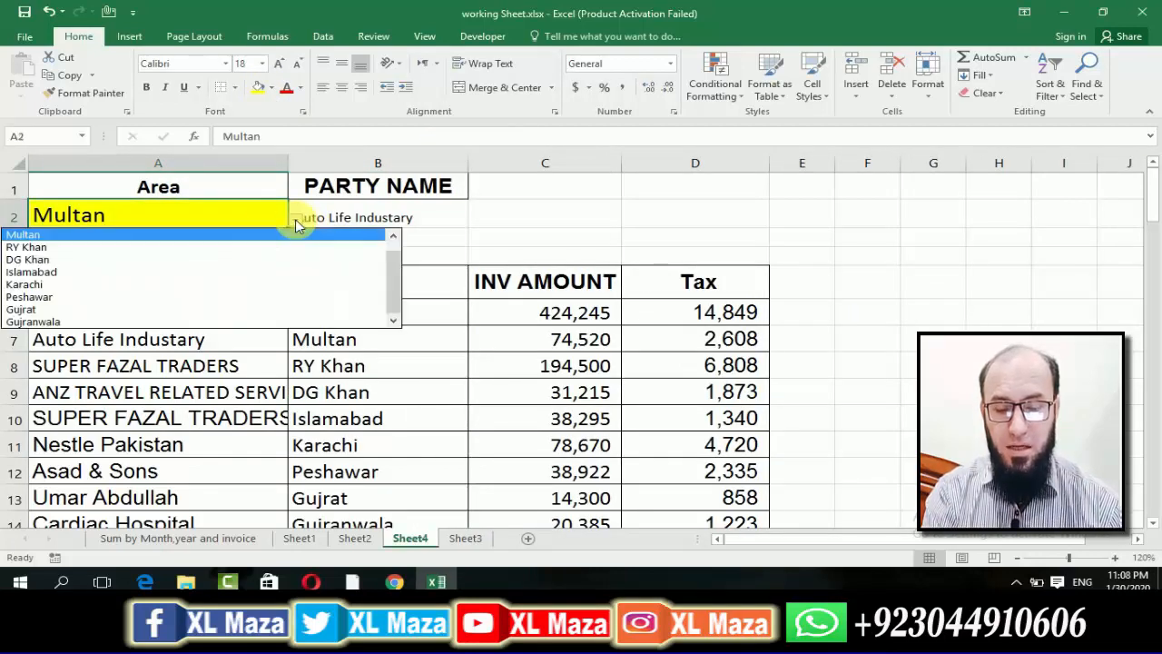
pyautogui.click(248, 260)
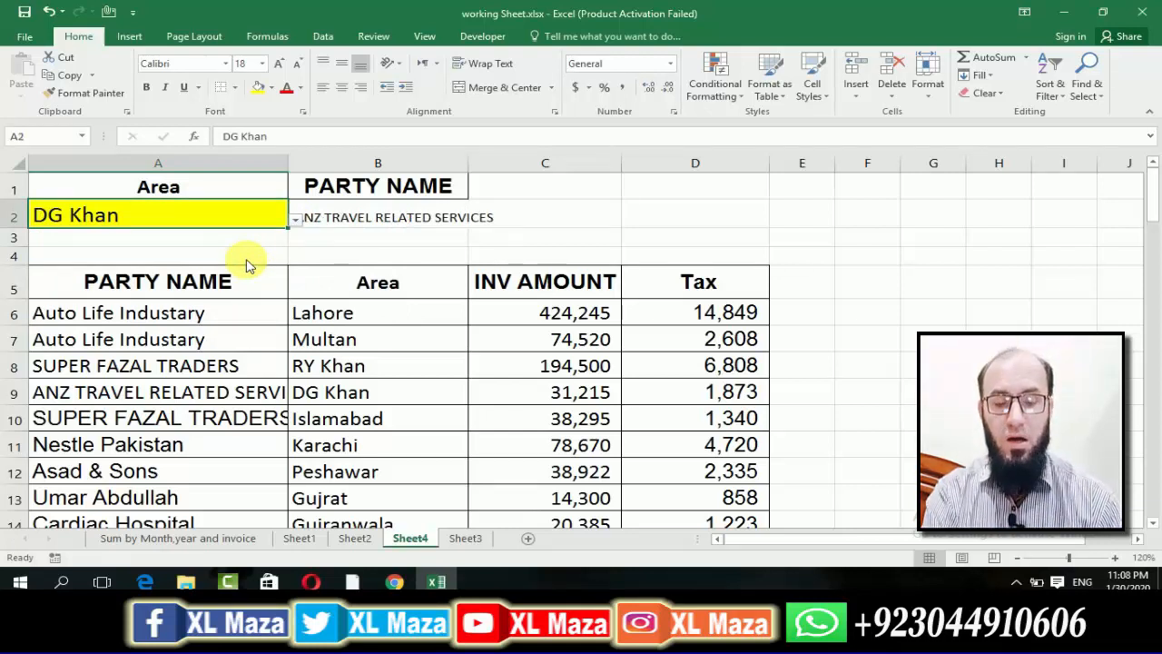
pyautogui.moveTo(470, 166); pyautogui.dragTo(513, 163)
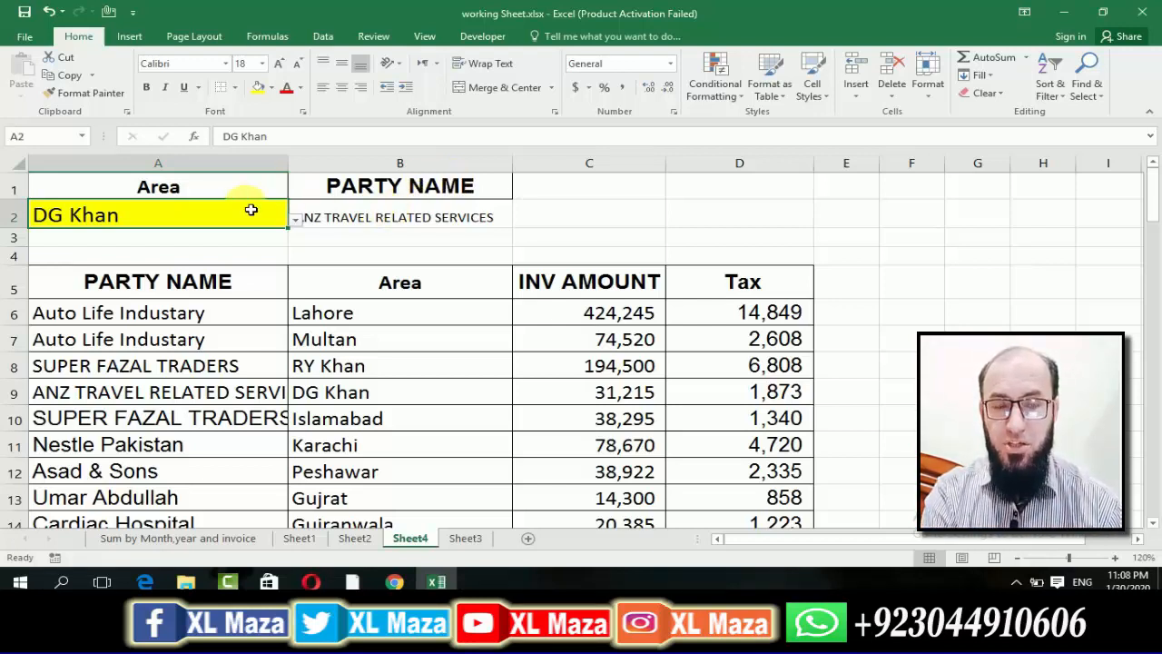
pyautogui.click(372, 223)
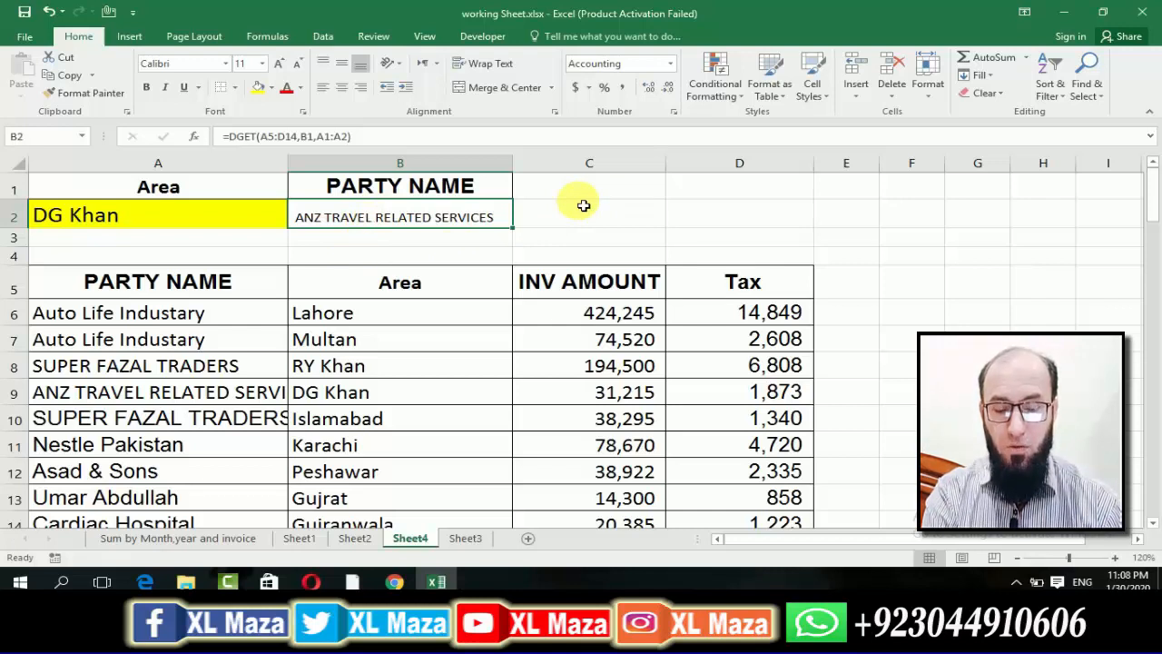
pyautogui.click(267, 190)
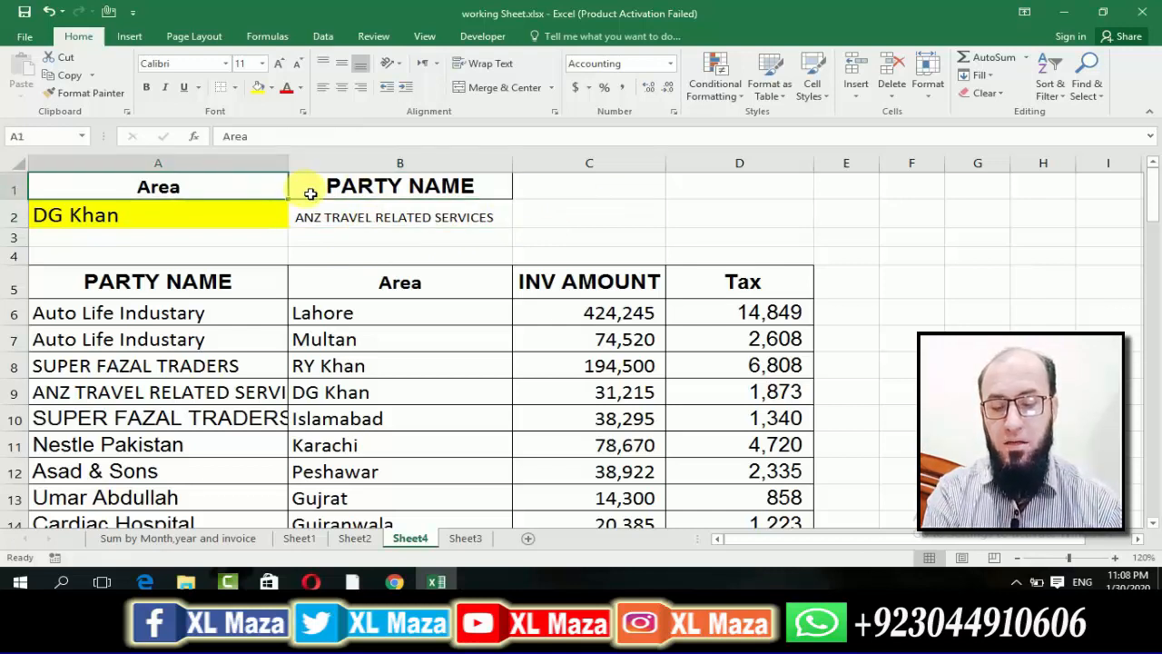
pyautogui.moveTo(310, 194); pyautogui.dragTo(346, 218)
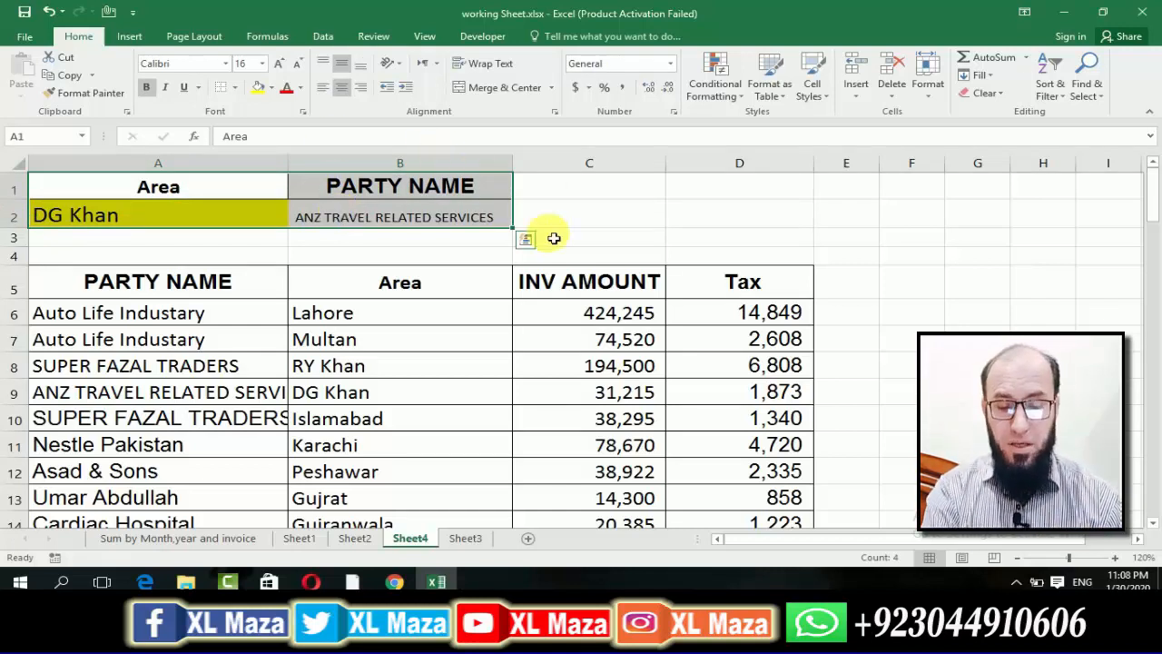
pyautogui.click(575, 214)
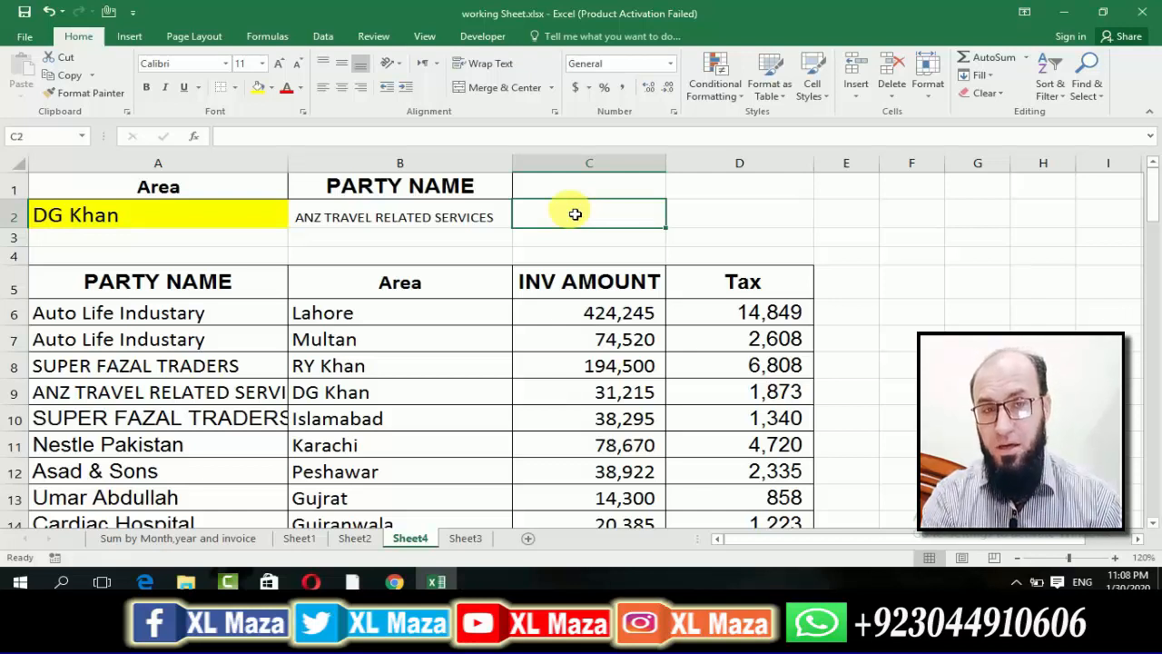
# Copy the INV AMOUNT header from C5 into C1 beside the PARTY NAME lookup header.
pyautogui.click(591, 295)
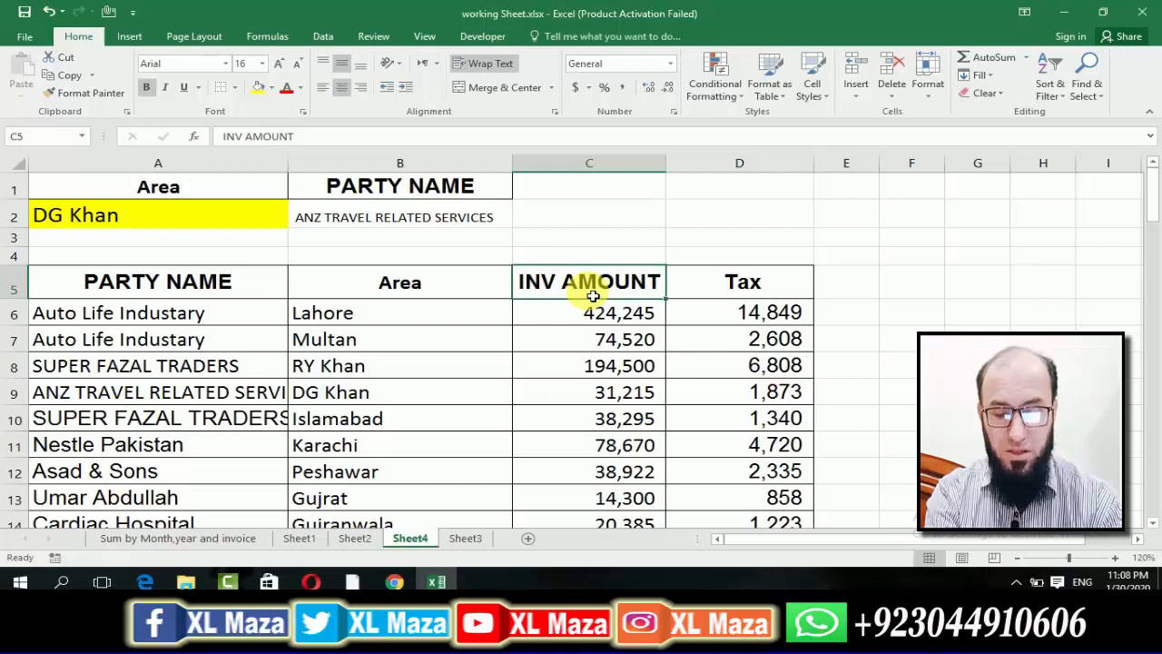
pyautogui.hotkey('ctrl', 'c')
pyautogui.click(594, 187)
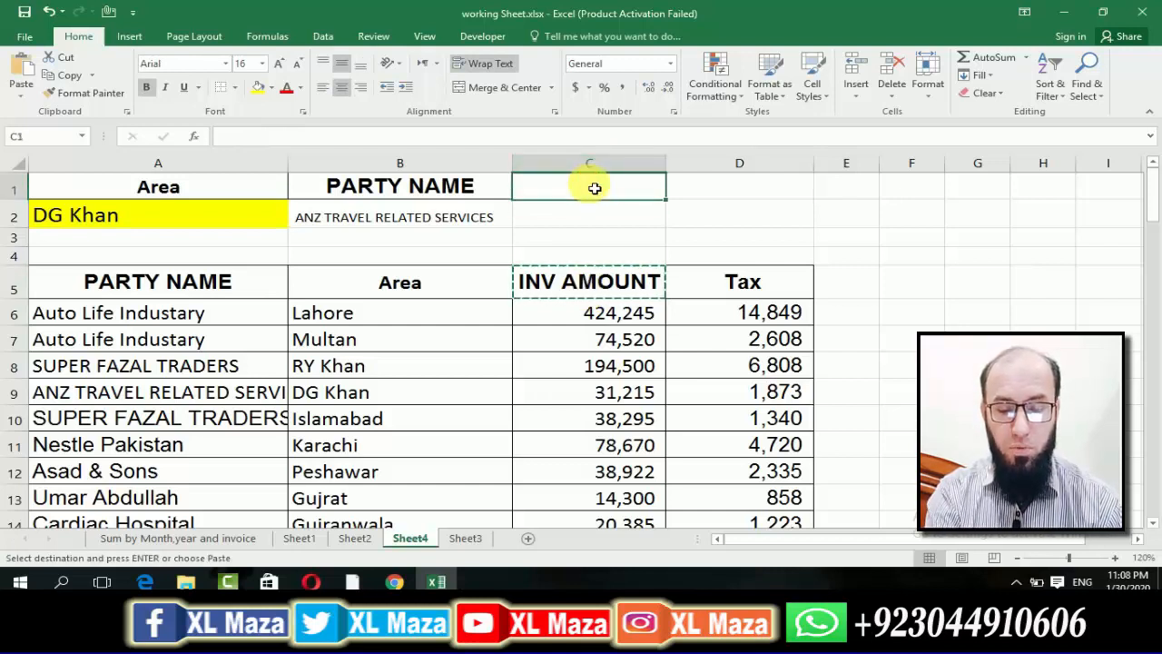
pyautogui.hotkey('ctrl', 'v')
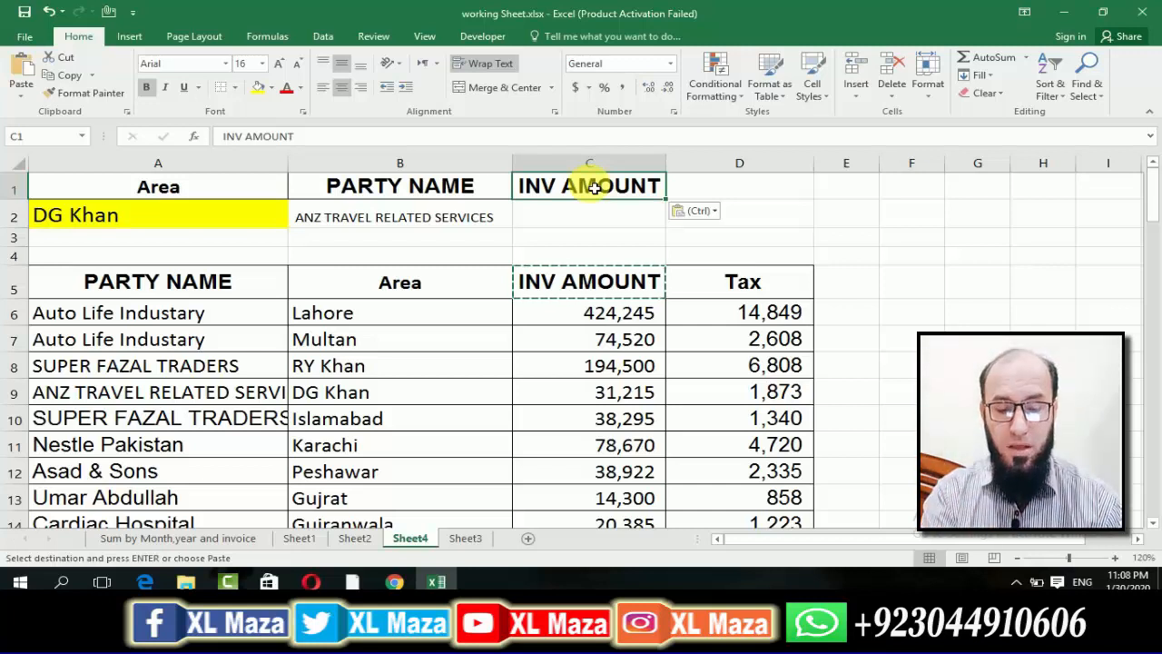
# Make the database range in B2's DGET formula absolute so it reads =DGET($A$5:$D$14,B1,A1:A2).
pyautogui.press('Down')
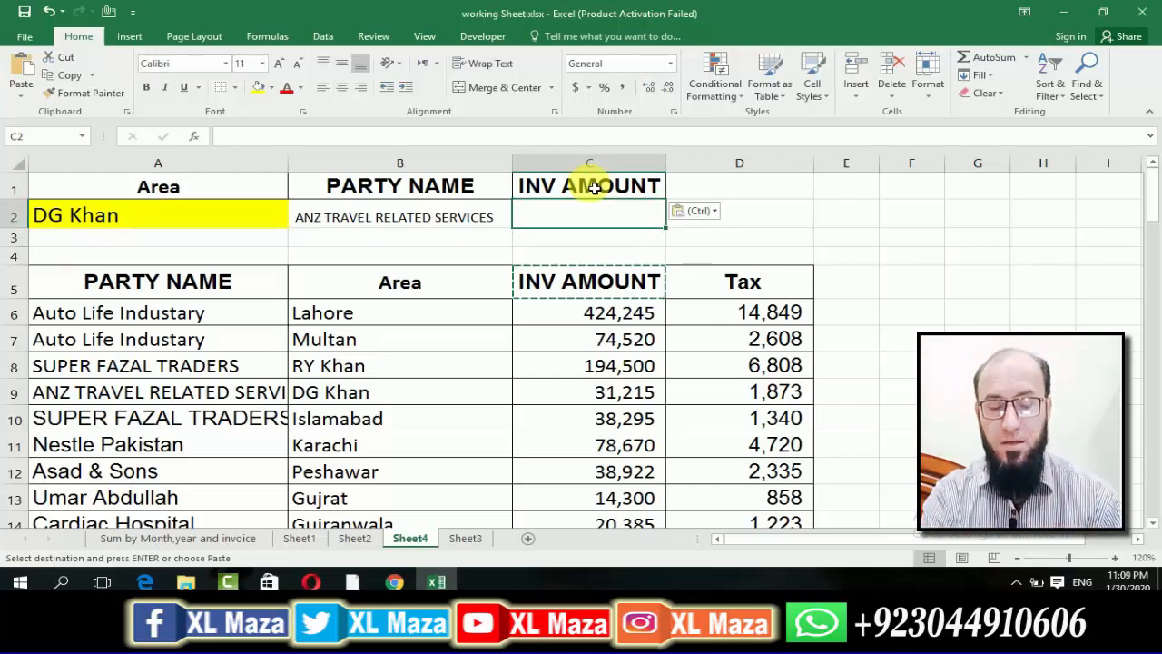
pyautogui.press('Left')
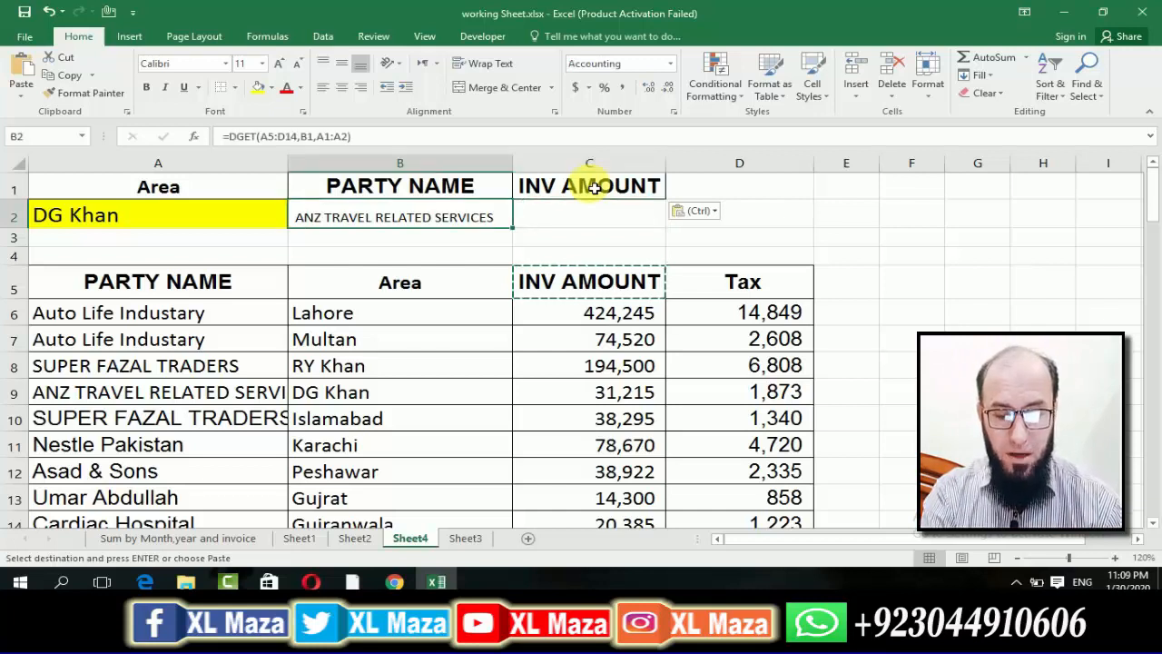
pyautogui.press('ctrl')
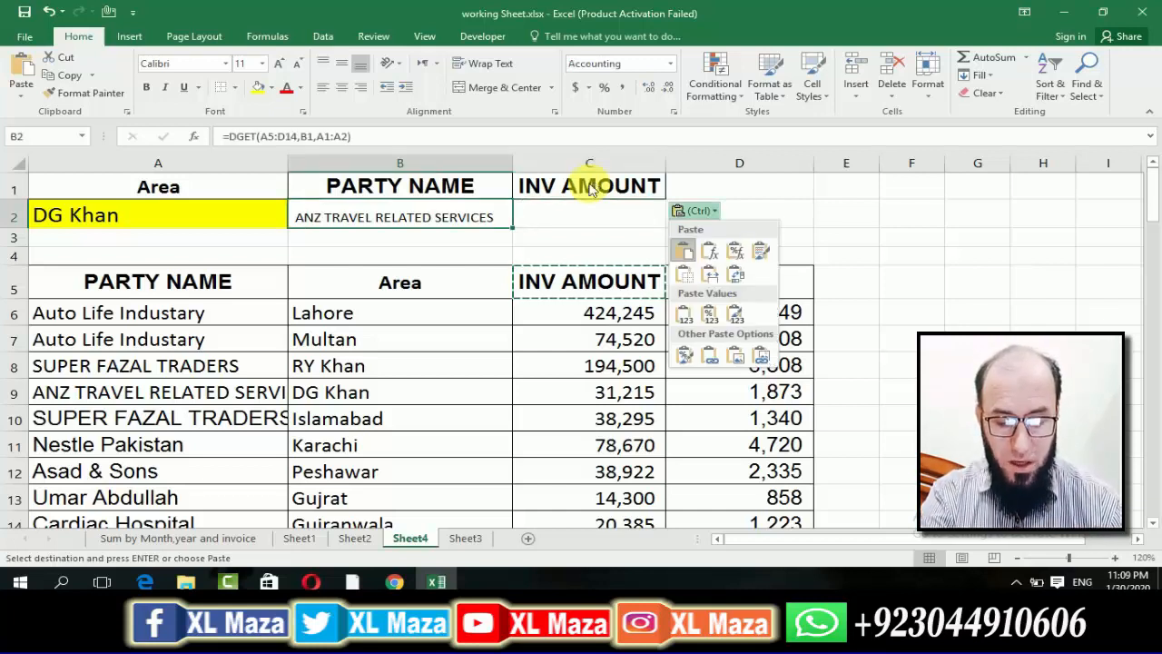
pyautogui.press('Escape')
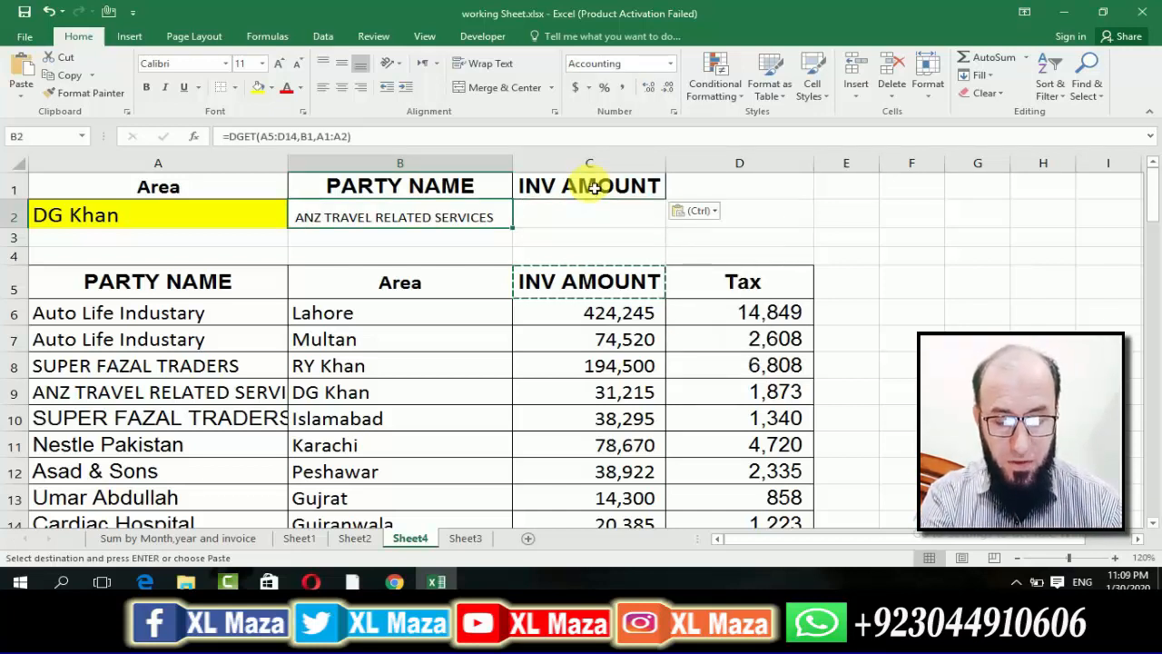
pyautogui.press('F2')
pyautogui.press('Left')
pyautogui.press('Left')
pyautogui.press('Left')
pyautogui.press('Left')
pyautogui.press('Left')
pyautogui.press('Left')
pyautogui.press('Left')
pyautogui.press('Left')
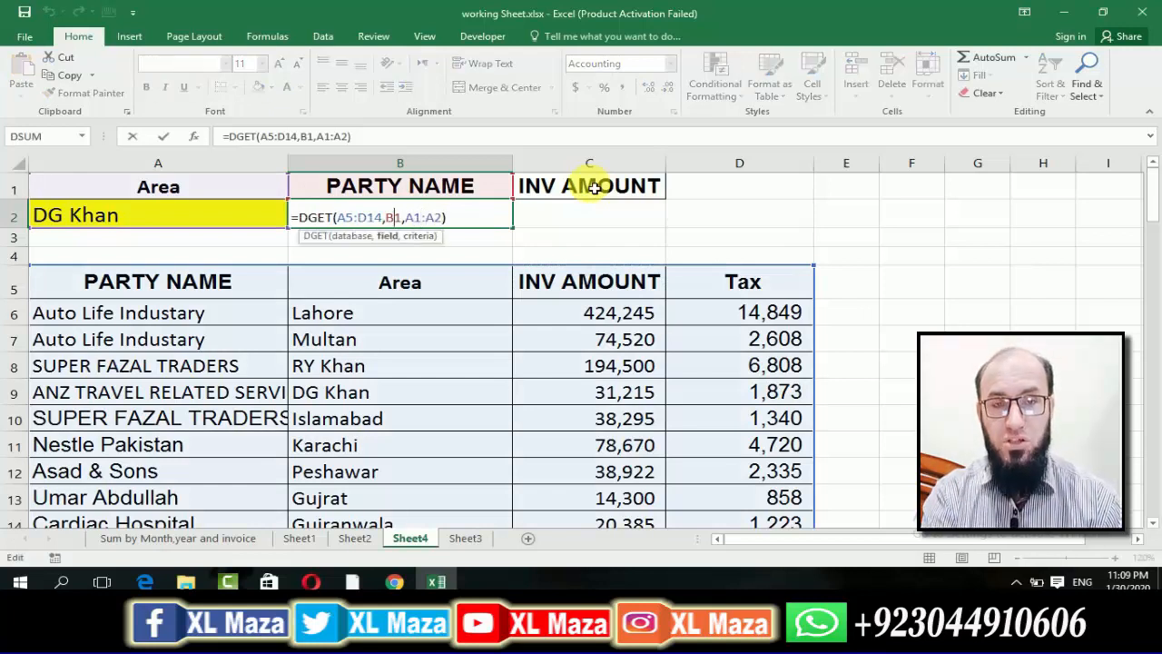
pyautogui.press('Left')
pyautogui.press('Left')
pyautogui.press('Left')
pyautogui.press('Left')
pyautogui.press('Left')
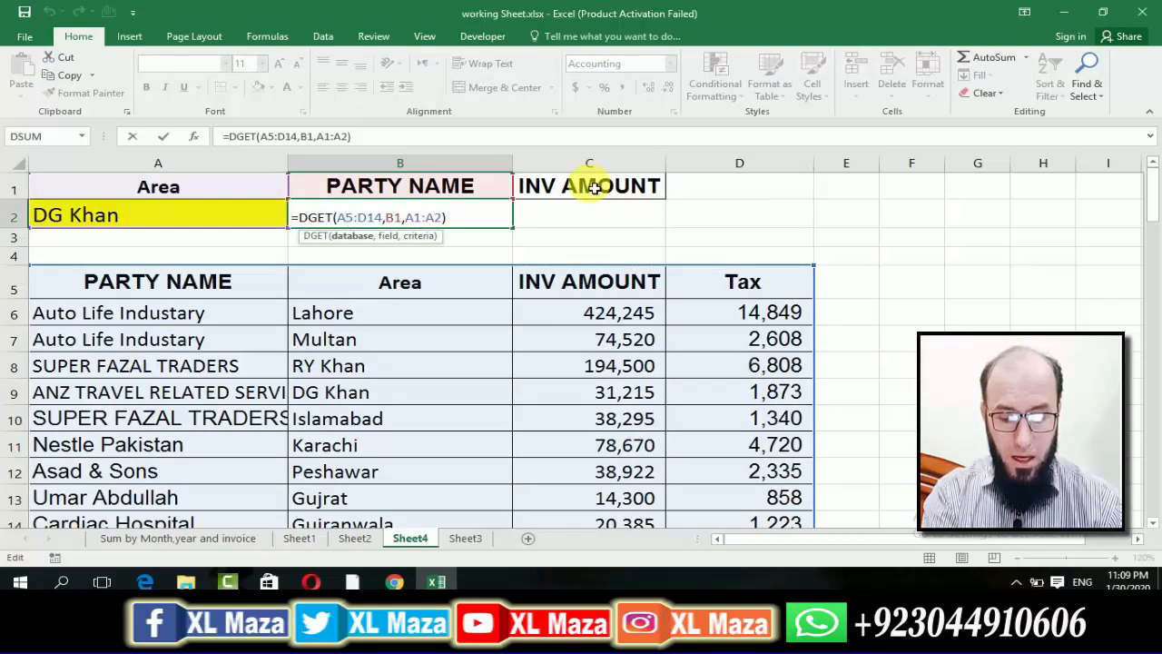
pyautogui.press('F4')
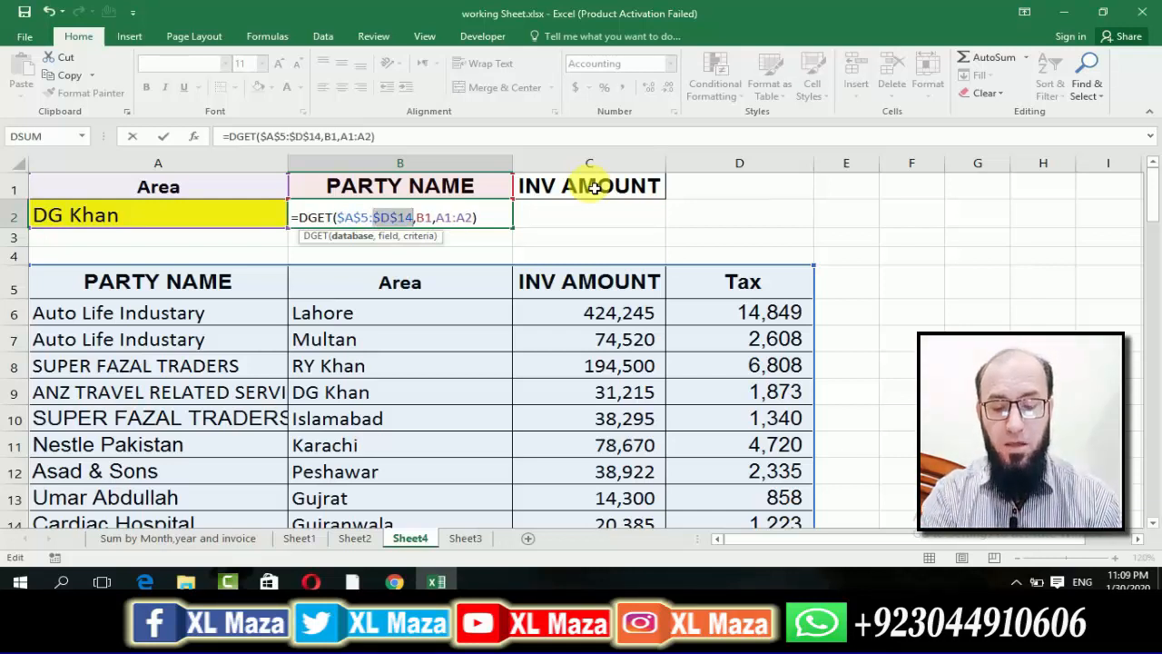
pyautogui.press('Right')
pyautogui.press('Right')
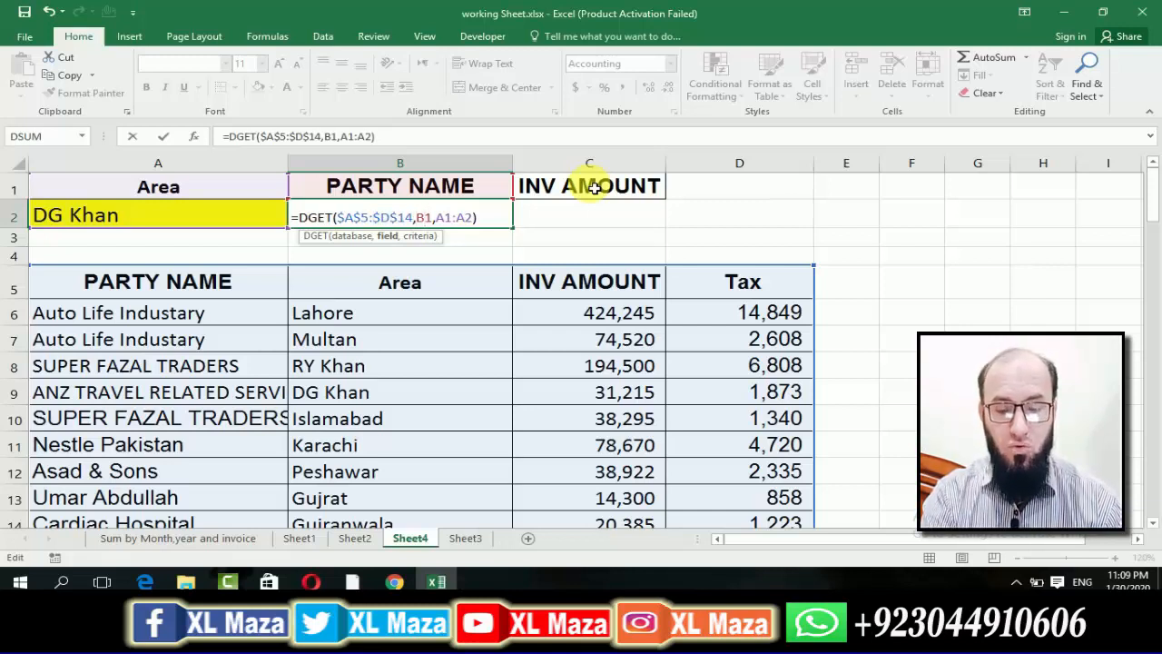
pyautogui.press('Right')
pyautogui.press('Right')
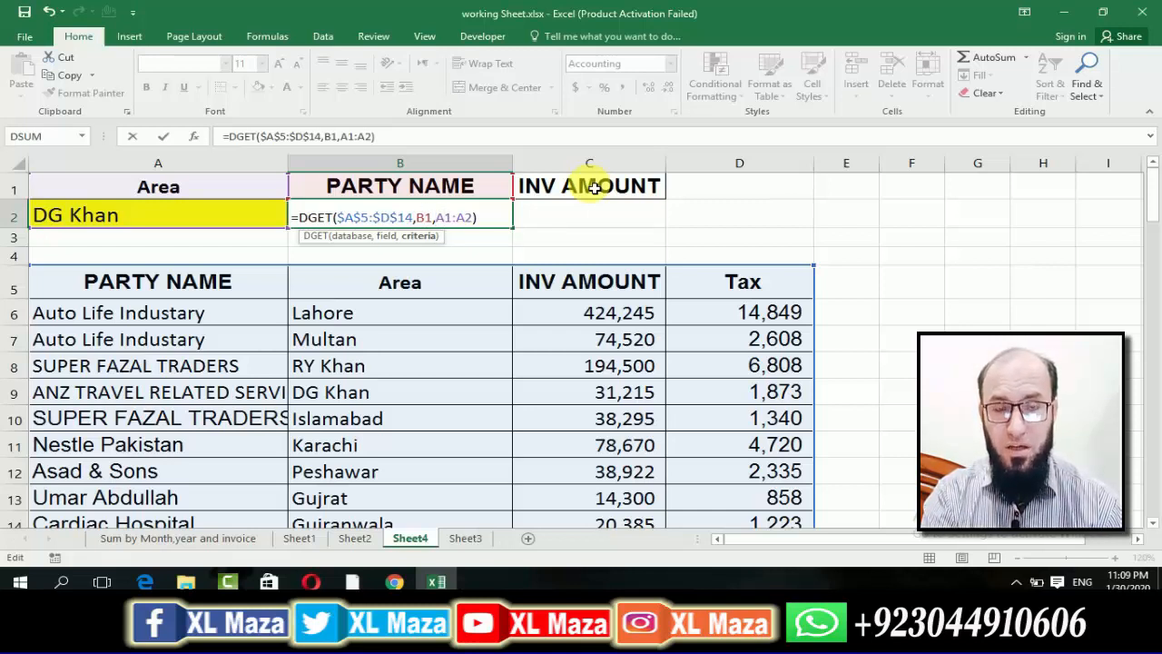
pyautogui.press('Return')
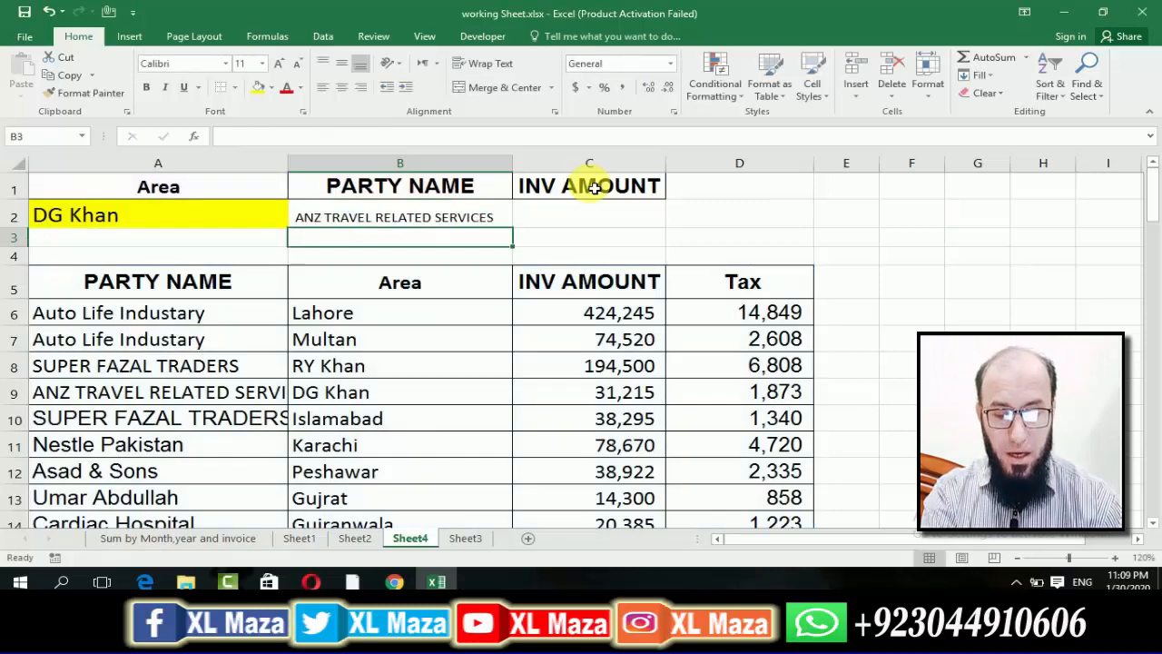
# Copy the DGET formula from B2 into C2 under the INV AMOUNT header.
pyautogui.press('Up')
pyautogui.hotkey('ctrl', 'c')
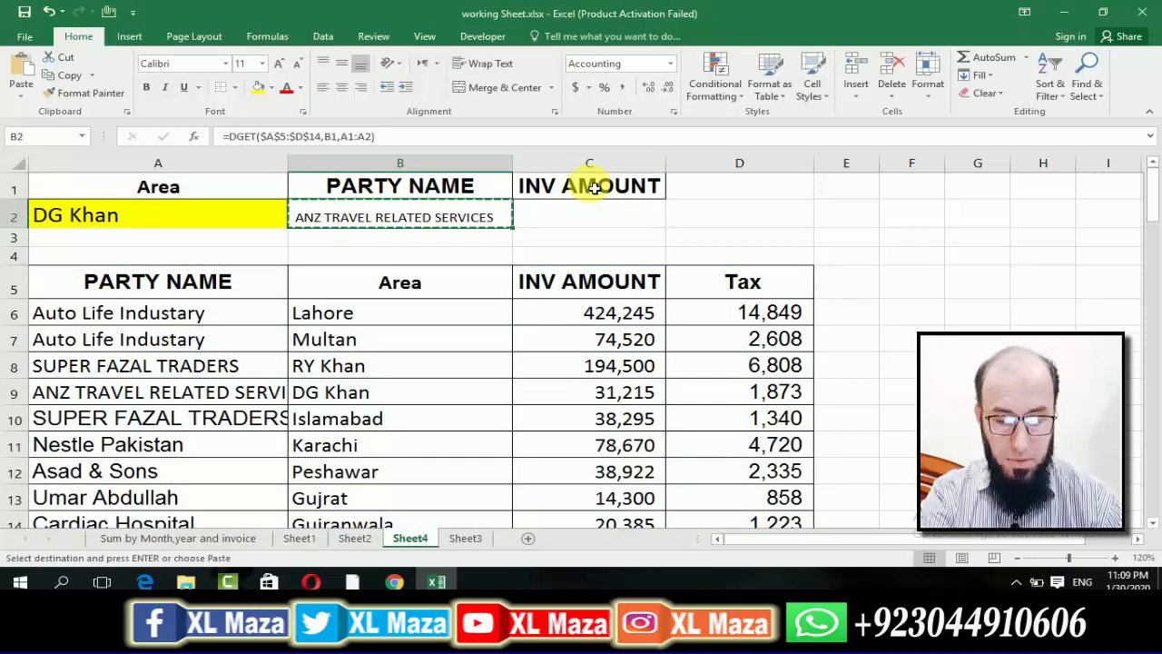
pyautogui.press('Right')
pyautogui.press('Return')
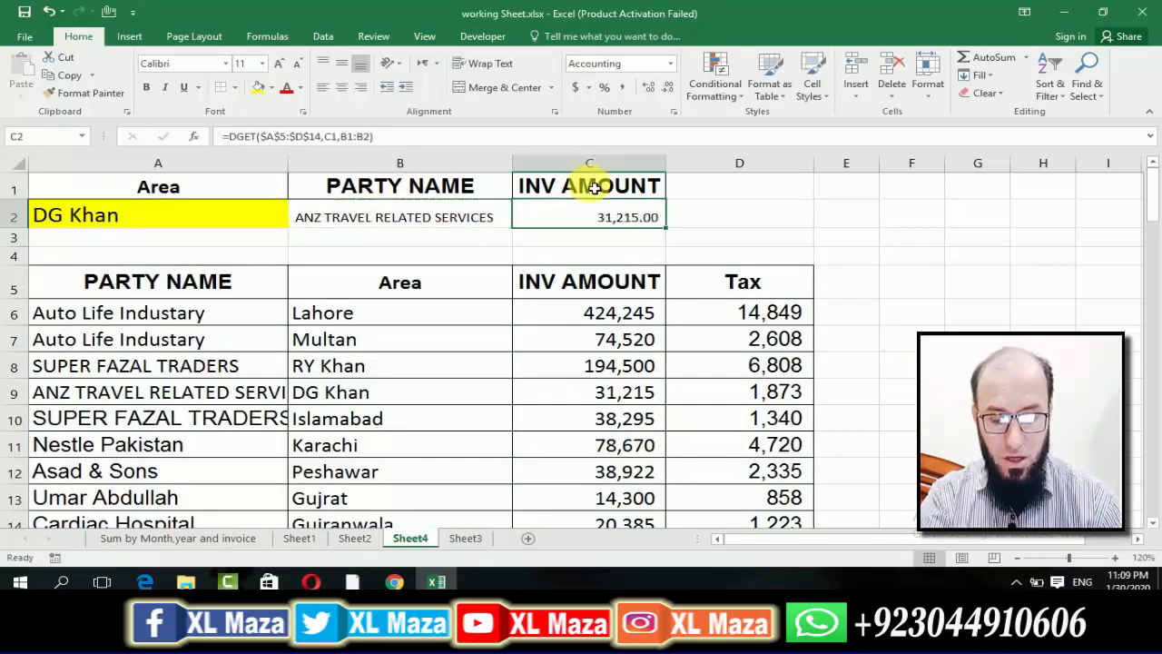
# Examine the database, field and criteria arguments of the copied DGET formula in C2, leaving the formula as it is.
pyautogui.press('F2')
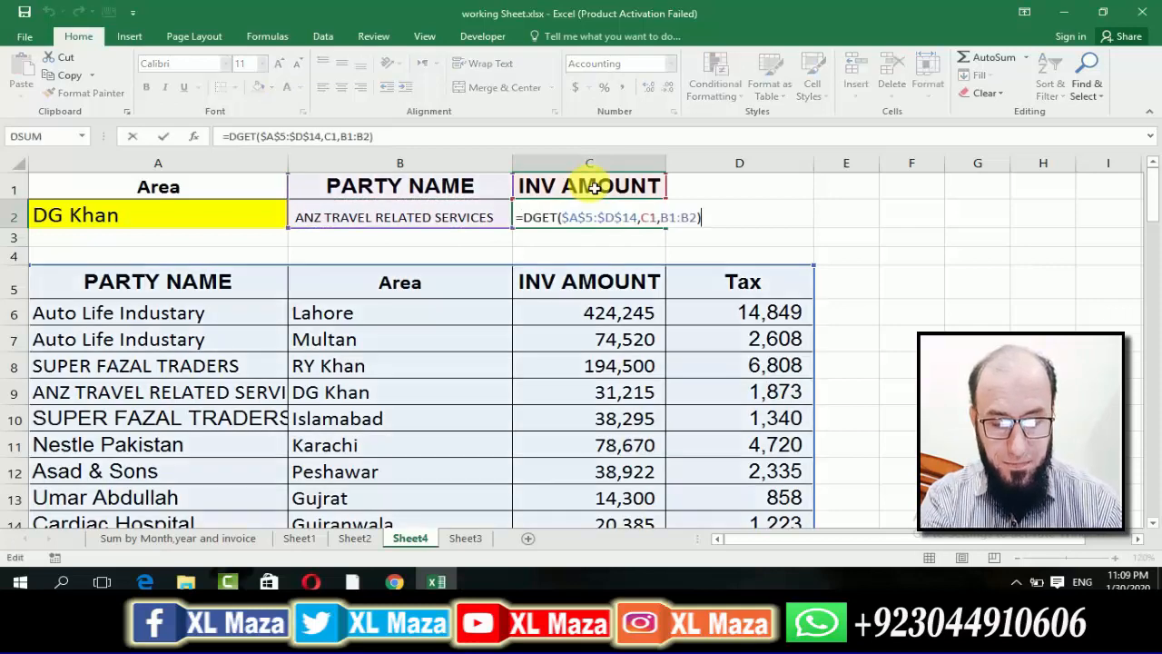
pyautogui.press('Left')
pyautogui.press('Left')
pyautogui.press('Left')
pyautogui.press('Left')
pyautogui.press('Left')
pyautogui.press('Left')
pyautogui.press('Left')
pyautogui.press('Left')
pyautogui.press('Left')
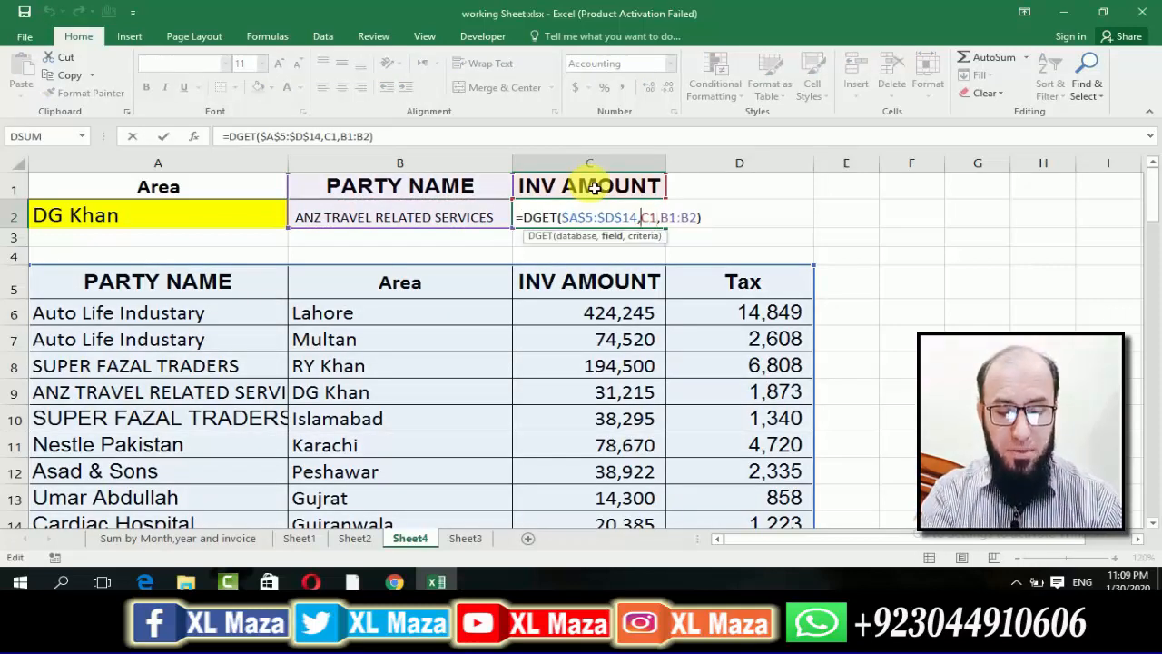
pyautogui.press('Left')
pyautogui.press('Left')
pyautogui.press('Right')
pyautogui.press('Right')
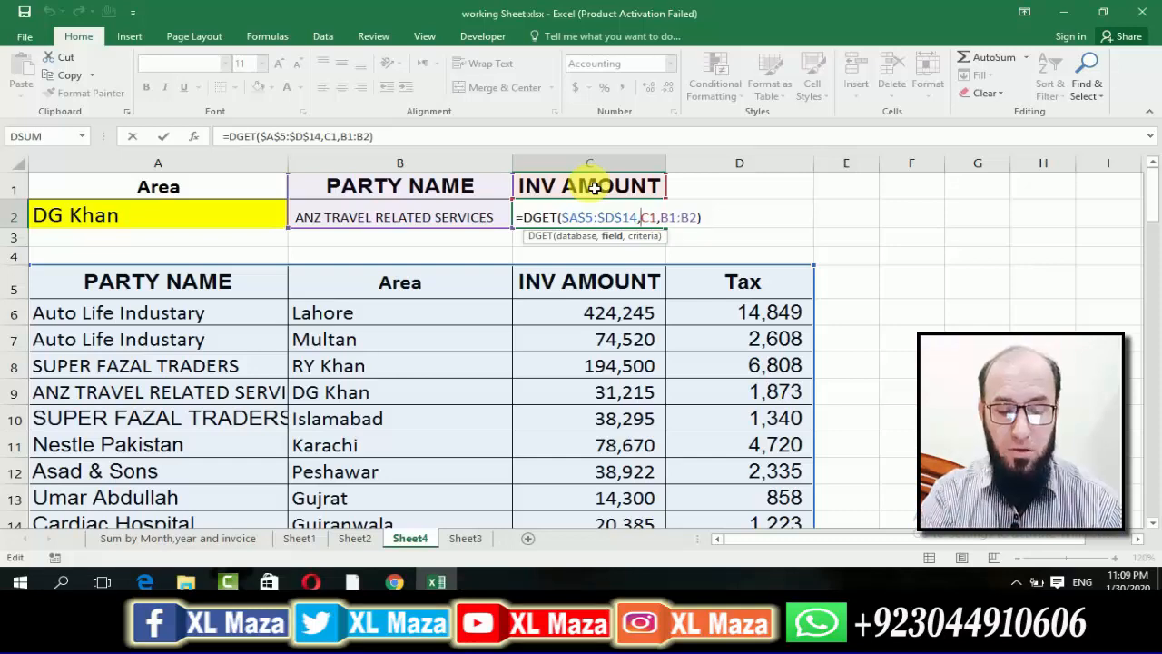
pyautogui.press('Right')
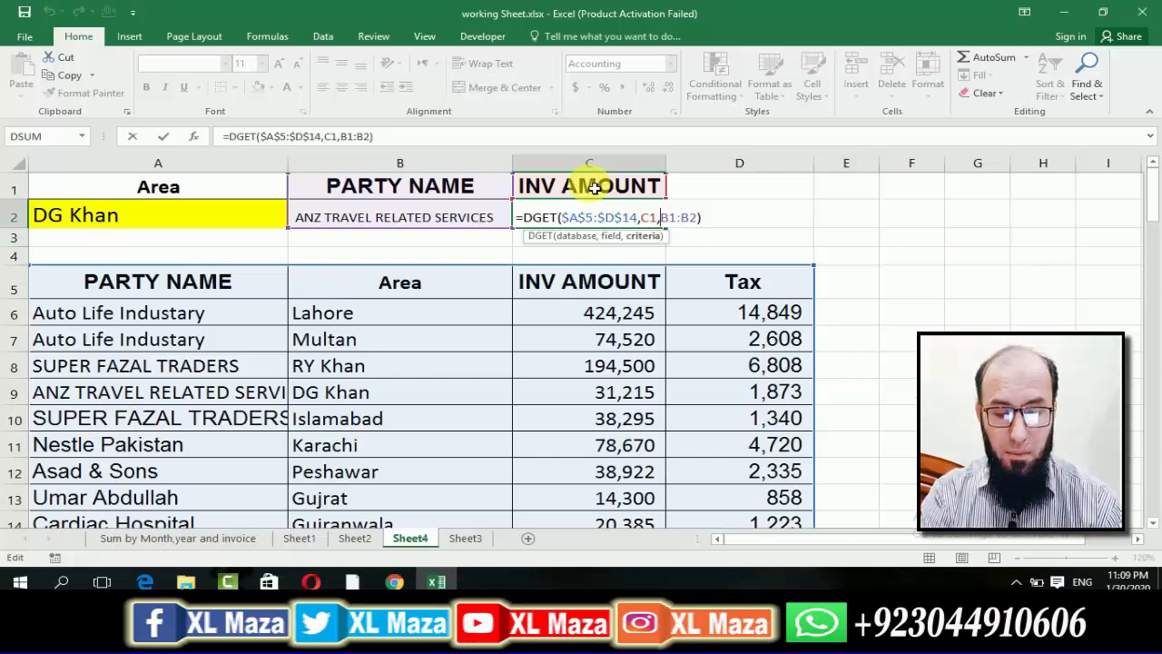
pyautogui.press('Return')
pyautogui.press('Up')
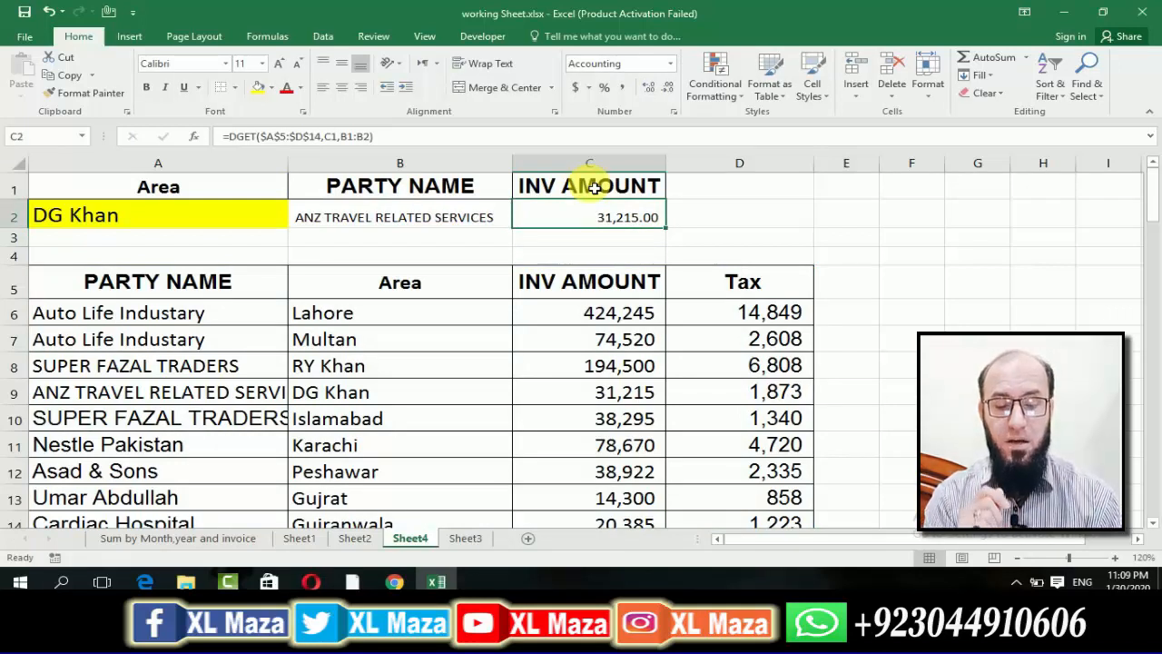
# Compare the lookup results in B2 and C2 with the DG Khan record in row 9 of the table.
pyautogui.press('Left')
pyautogui.press('Left')
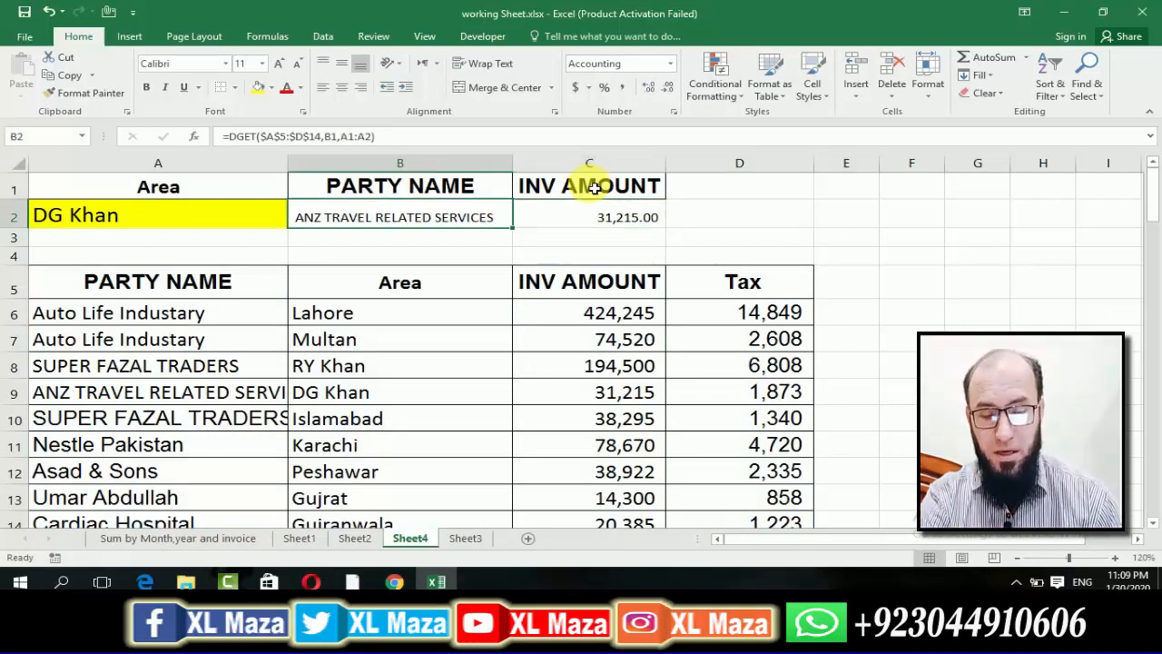
pyautogui.press('Right')
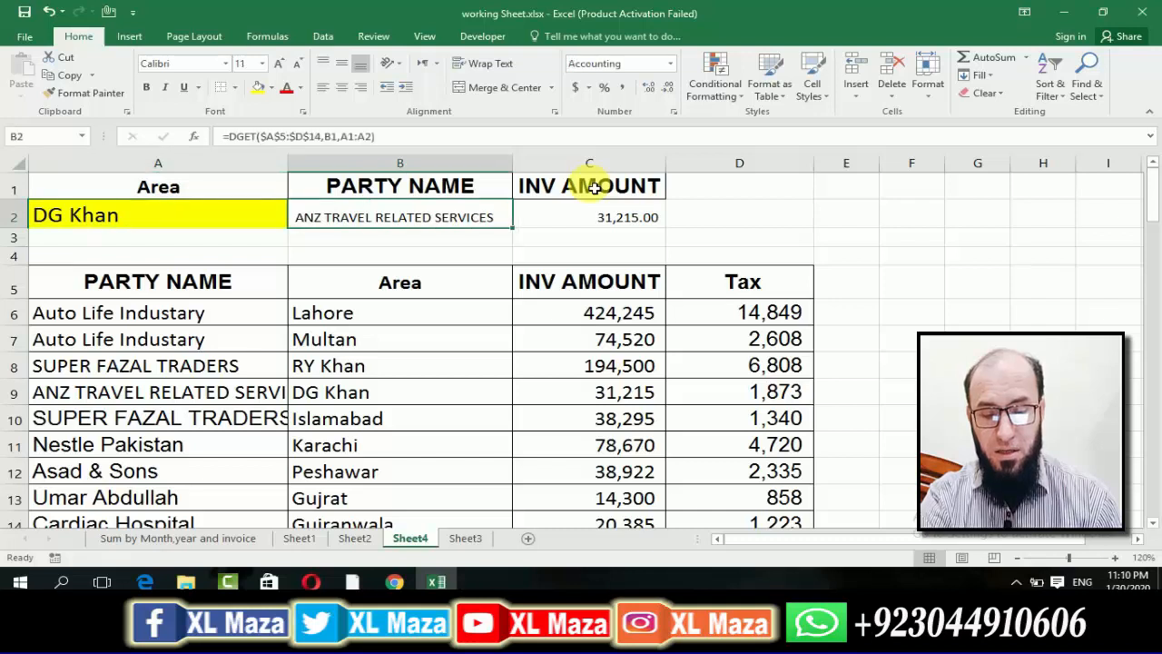
pyautogui.press('Down')
pyautogui.press('Down')
pyautogui.press('Down')
pyautogui.press('Down')
pyautogui.press('Down')
pyautogui.press('Down')
pyautogui.press('Down')
pyautogui.press('Down')
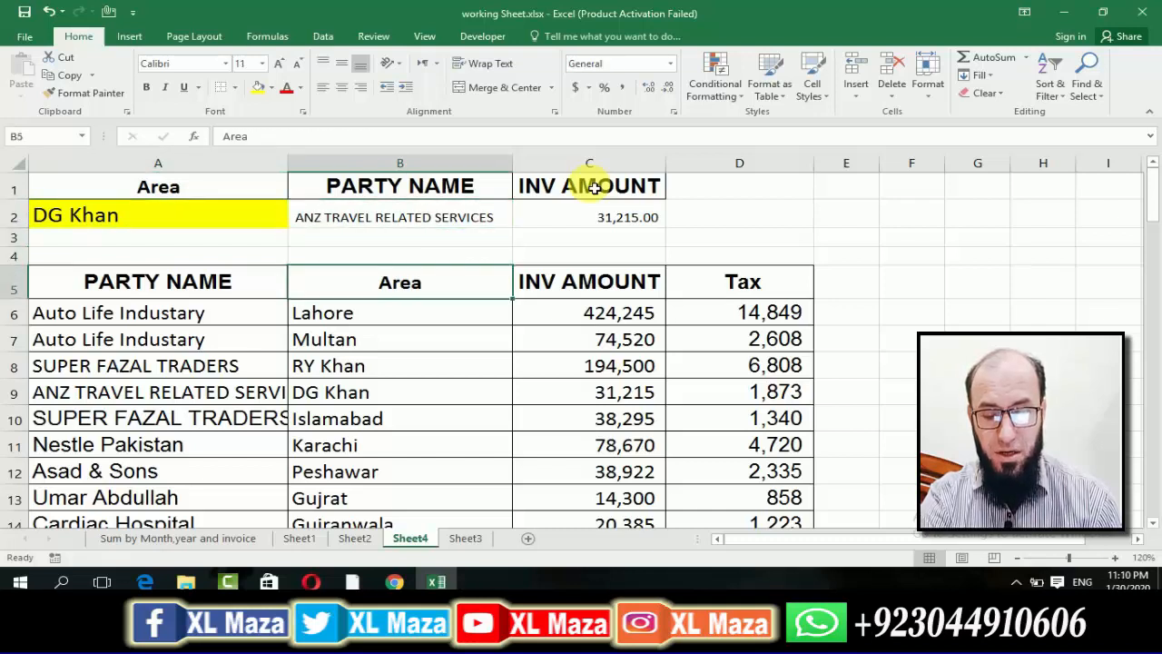
pyautogui.press('Up')
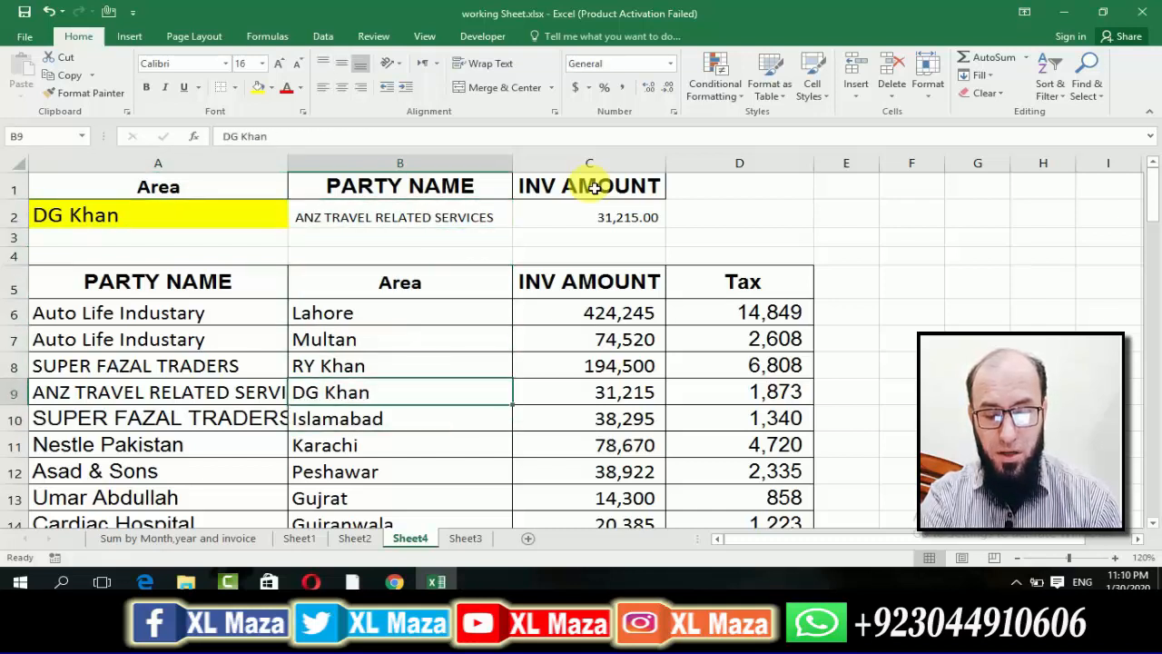
pyautogui.press('Right')
pyautogui.press('Left')
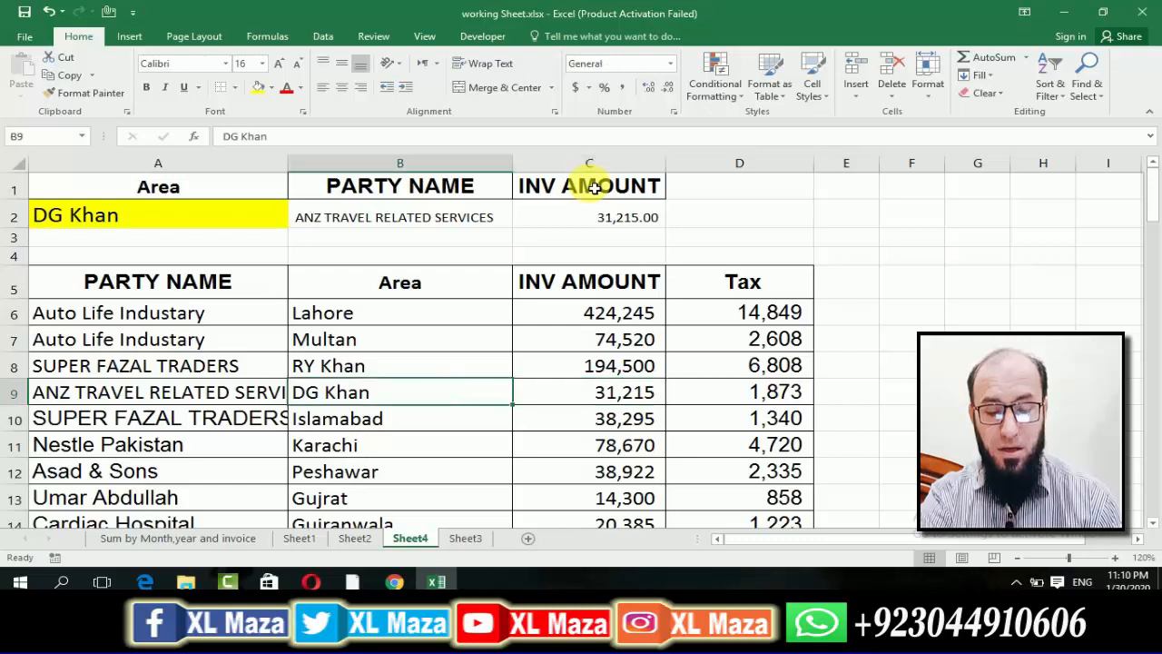
pyautogui.press('Right')
pyautogui.press('Up')
pyautogui.press('Up')
pyautogui.press('Up')
pyautogui.press('Up')
pyautogui.press('Up')
pyautogui.press('Up')
pyautogui.press('Up')
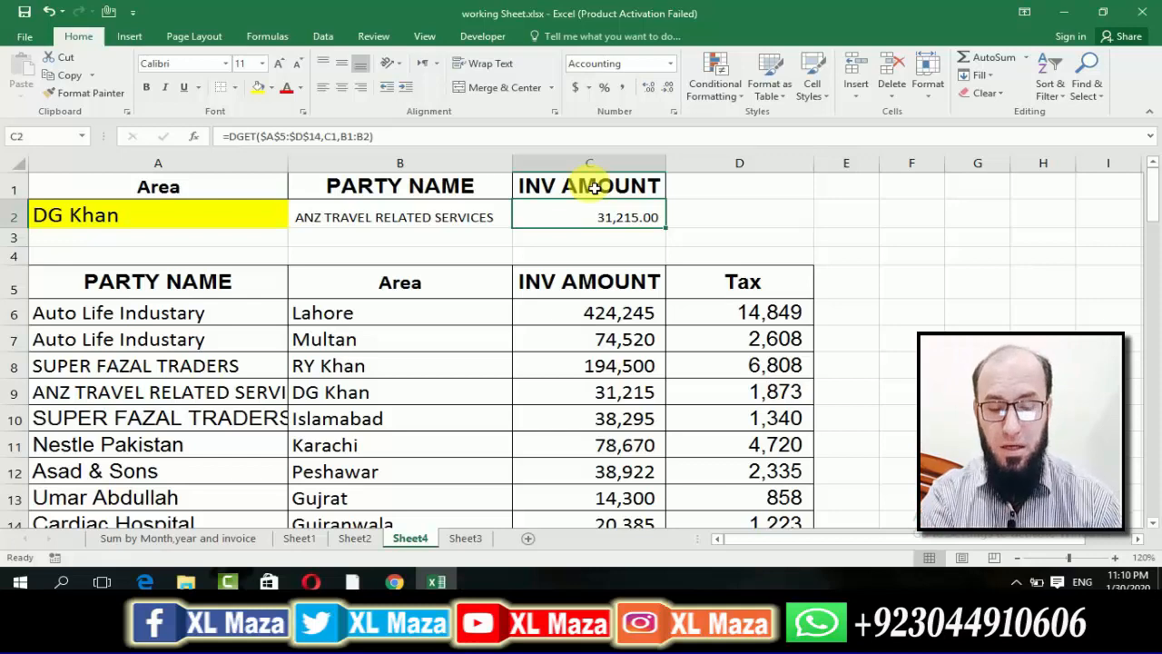
# Change the criteria range in C2's DGET formula to A1:B2 so it reads =DGET($A$5:$D$14,C1,A1:B2).
pyautogui.press('F2')
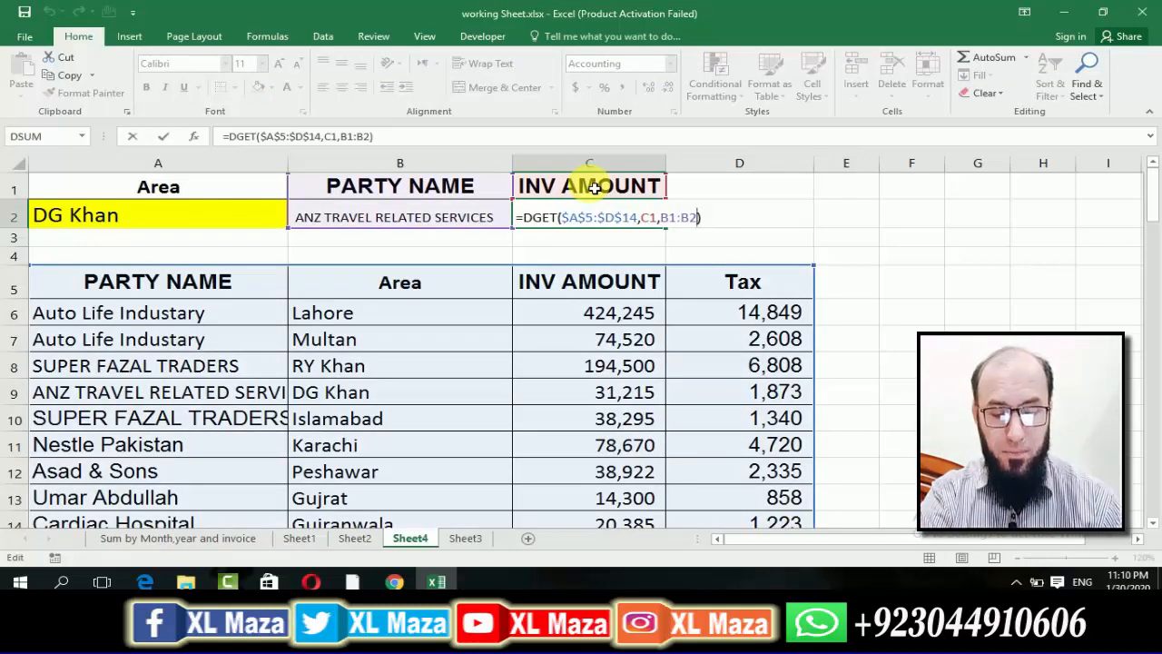
pyautogui.press('Left')
pyautogui.hotkey('shift', 'Left')
pyautogui.hotkey('shift', 'Left')
pyautogui.hotkey('shift', 'Left')
pyautogui.hotkey('shift', 'Left')
pyautogui.hotkey('shift', 'Left')
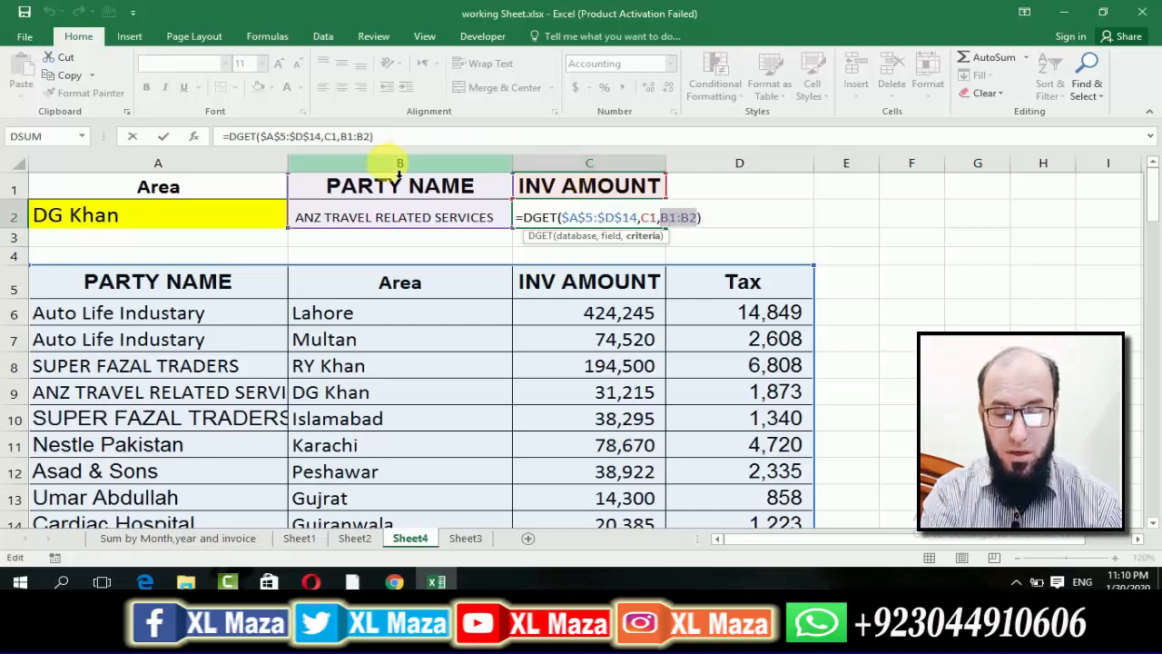
pyautogui.moveTo(252, 185); pyautogui.dragTo(330, 218)
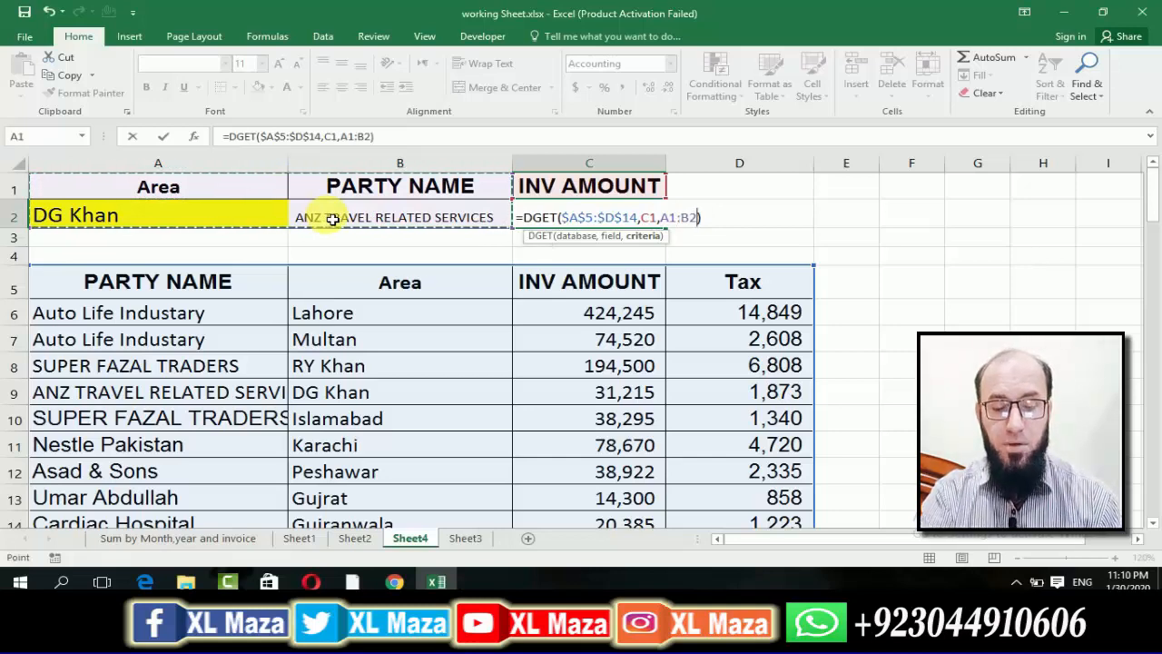
pyautogui.press('Return')
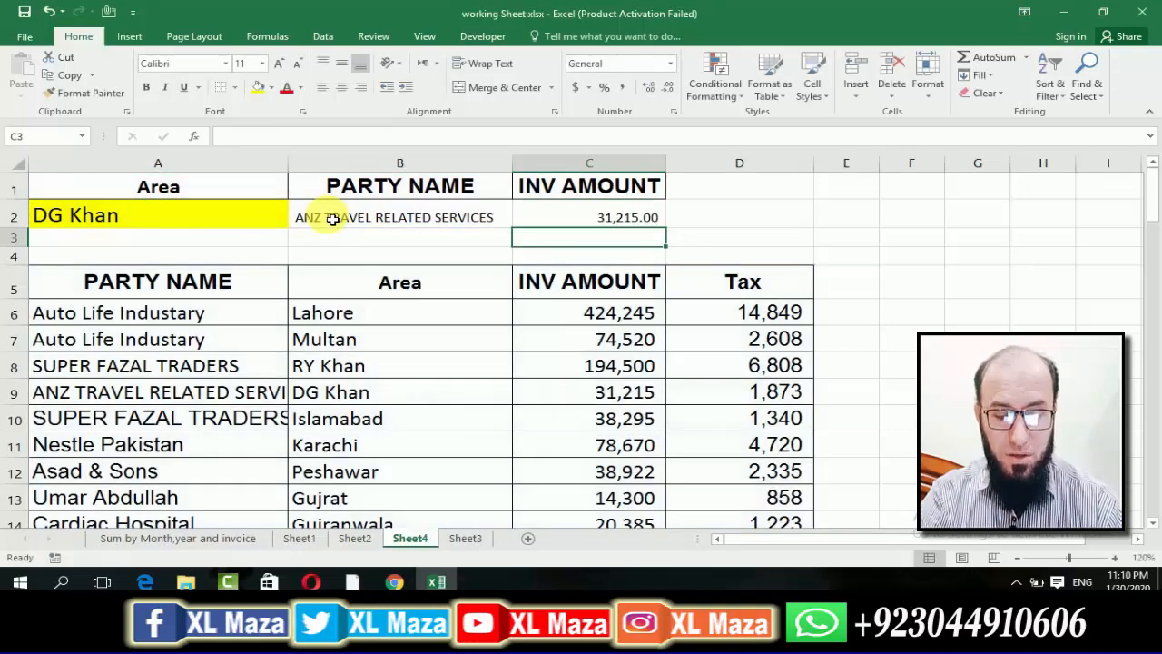
# Test the lookup by choosing Islamabad, DG Khan and finally Karachi from the drop-down list in A2.
pyautogui.press('Up')
pyautogui.press('Left')
pyautogui.press('Left')
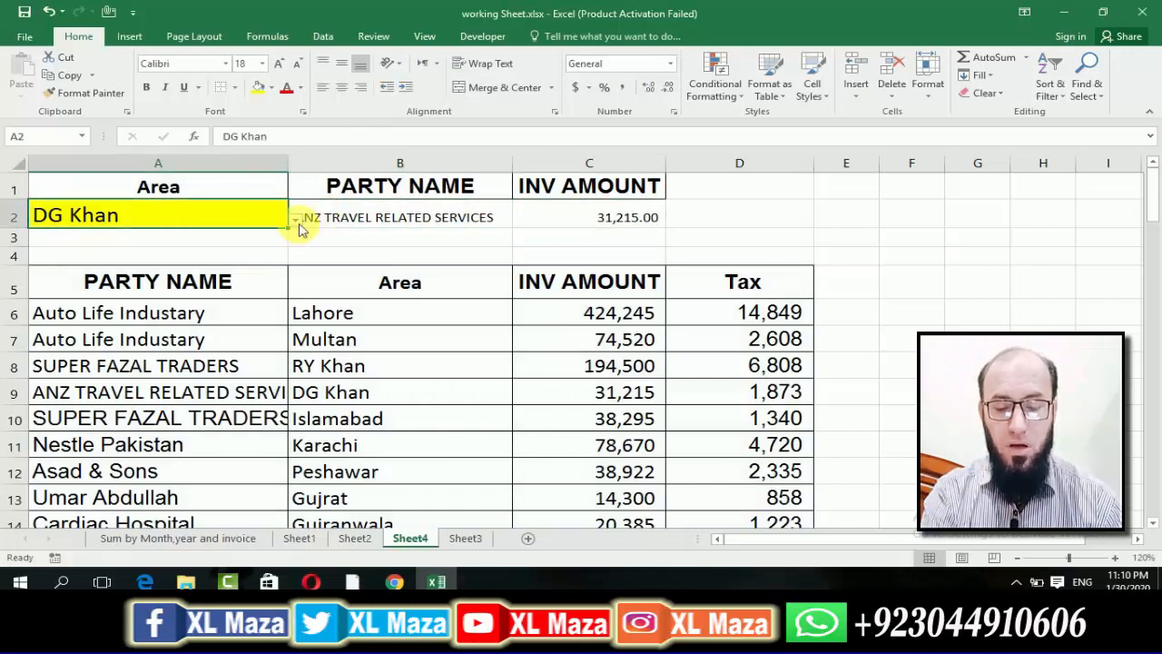
pyautogui.click(297, 224)
pyautogui.click(227, 273)
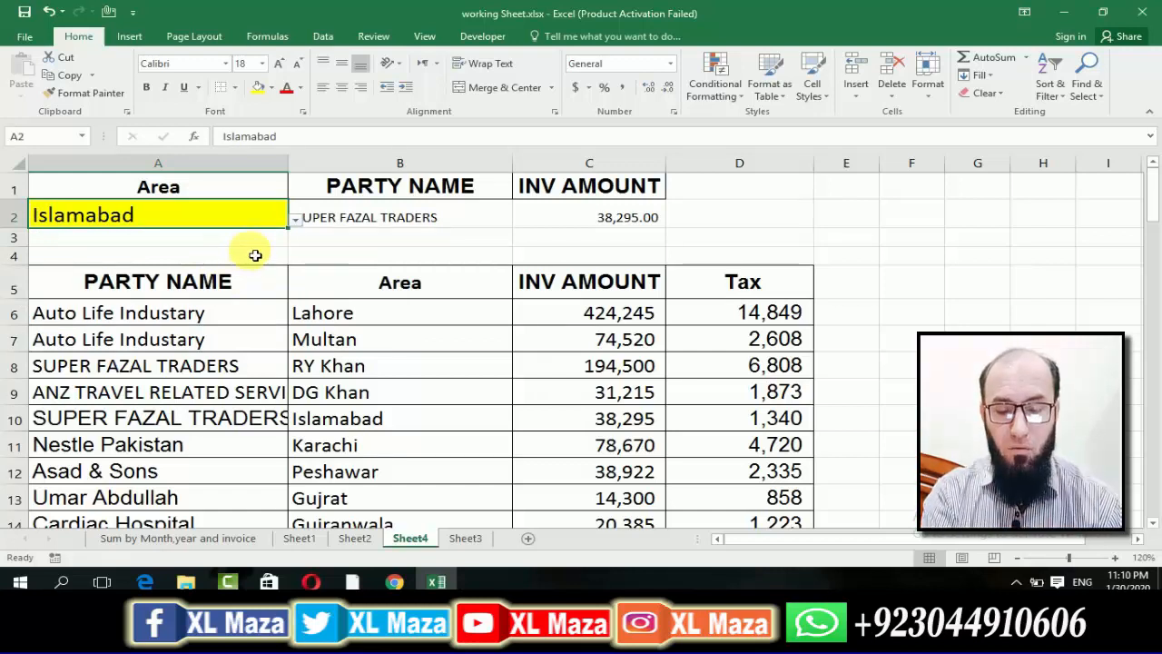
pyautogui.click(295, 221)
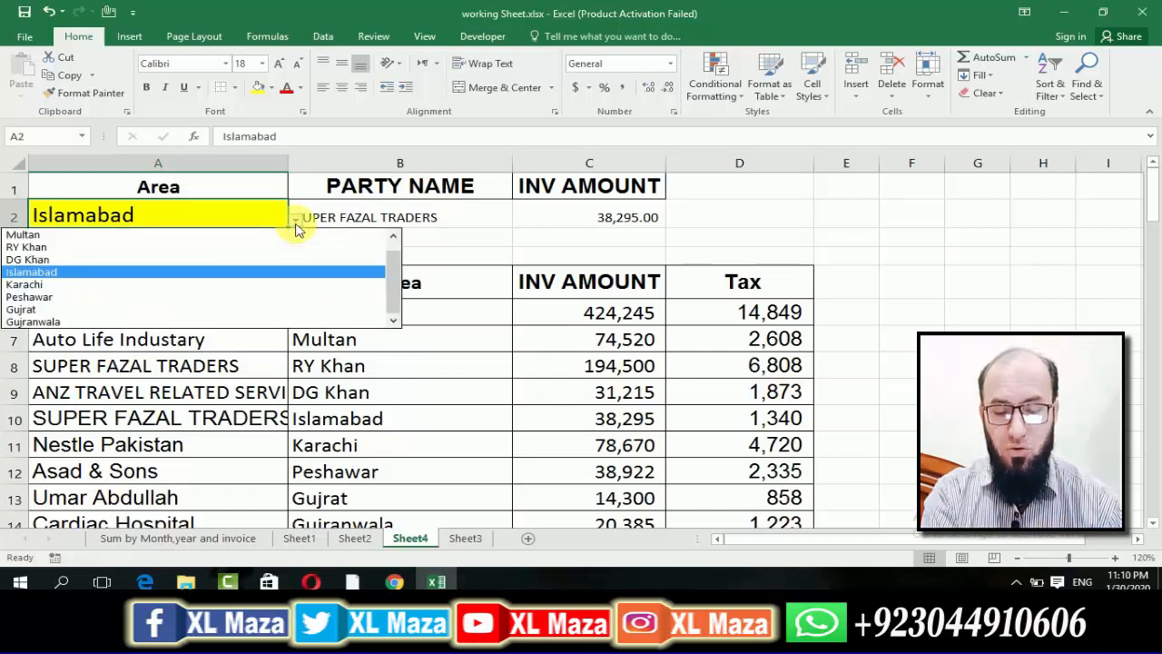
pyautogui.click(253, 260)
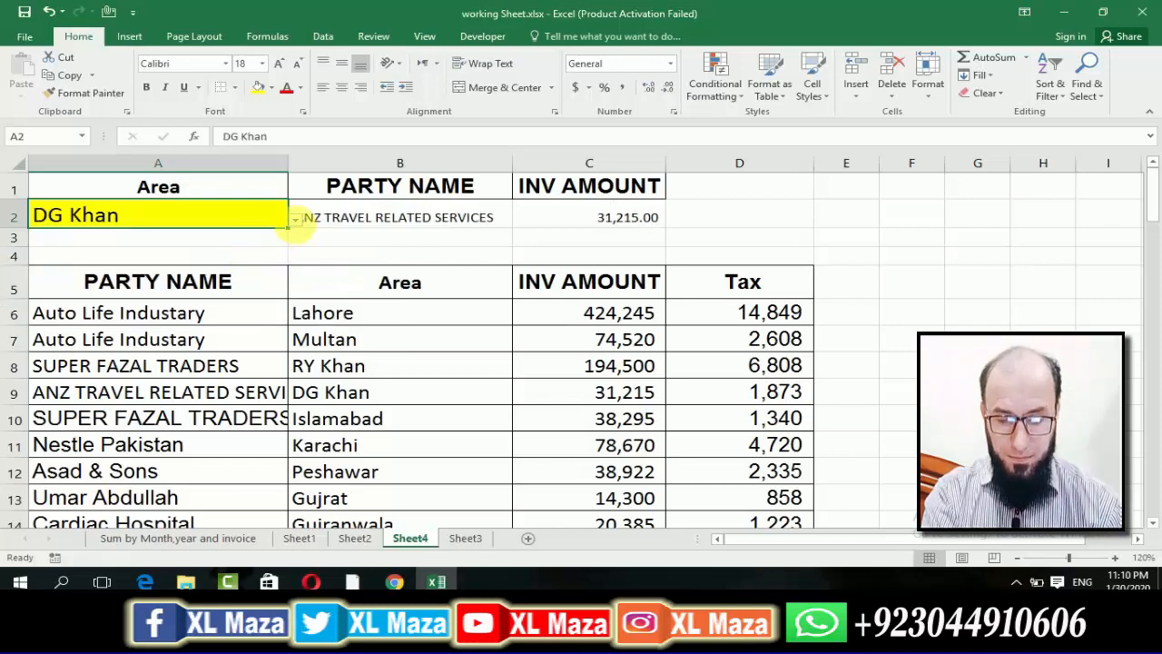
pyautogui.click(296, 222)
pyautogui.click(235, 286)
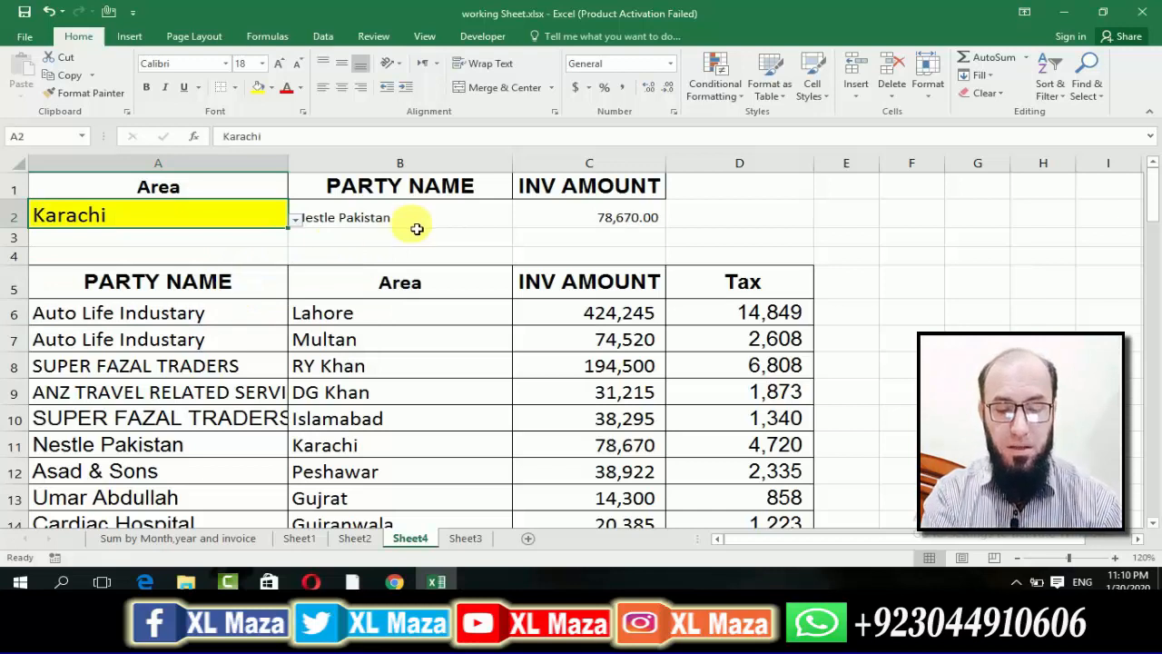
# Make the party name and invoice amount results in B2:C2 bold.
pyautogui.click(383, 221)
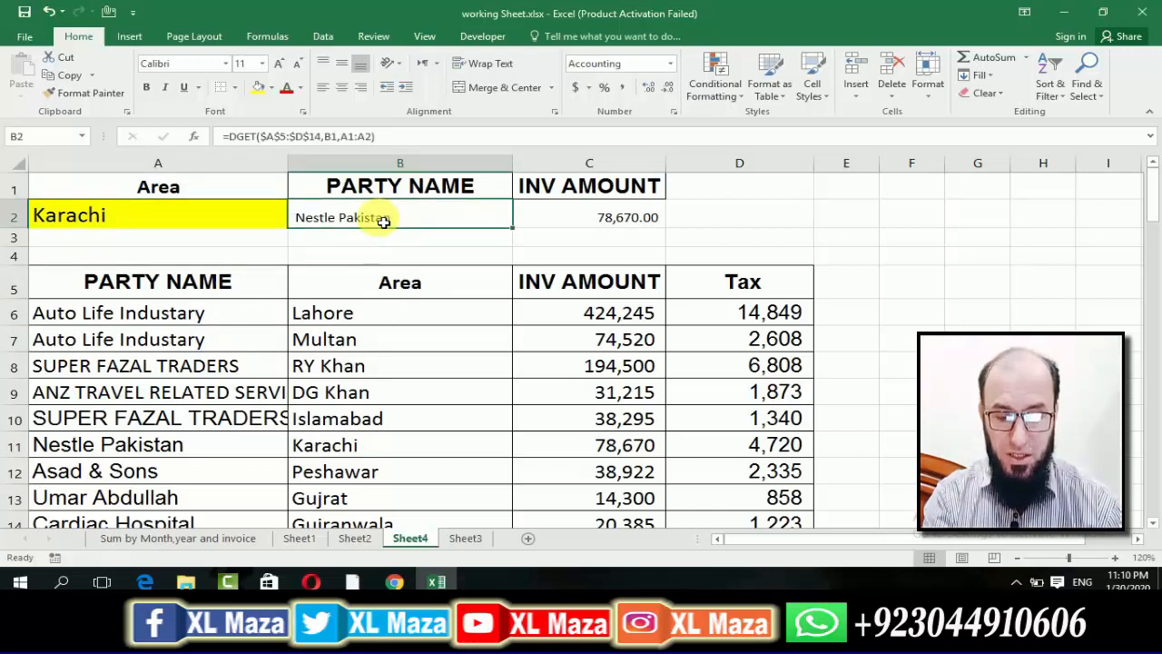
pyautogui.hotkey('shift', 'Right')
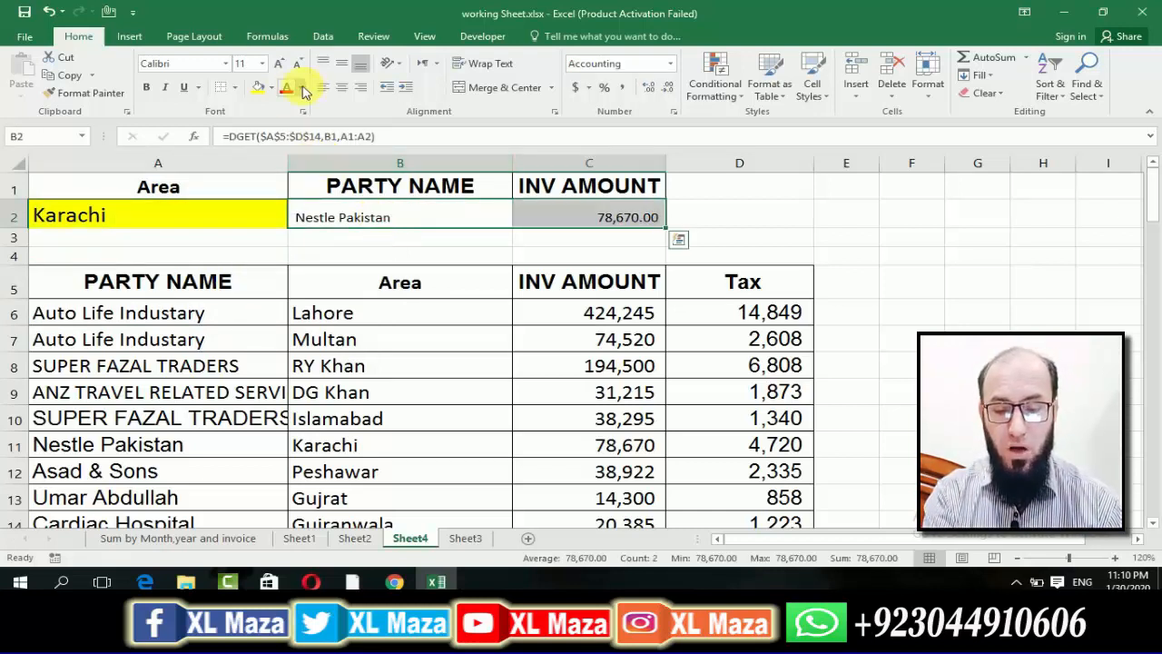
pyautogui.click(149, 88)
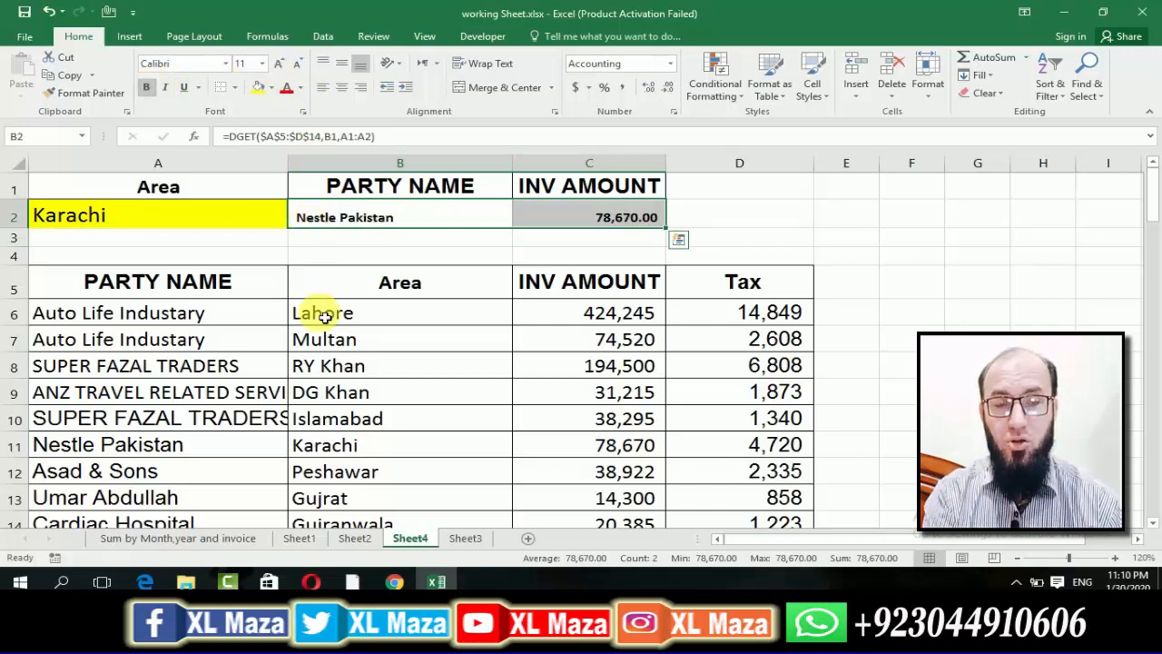
pyautogui.click(233, 220)
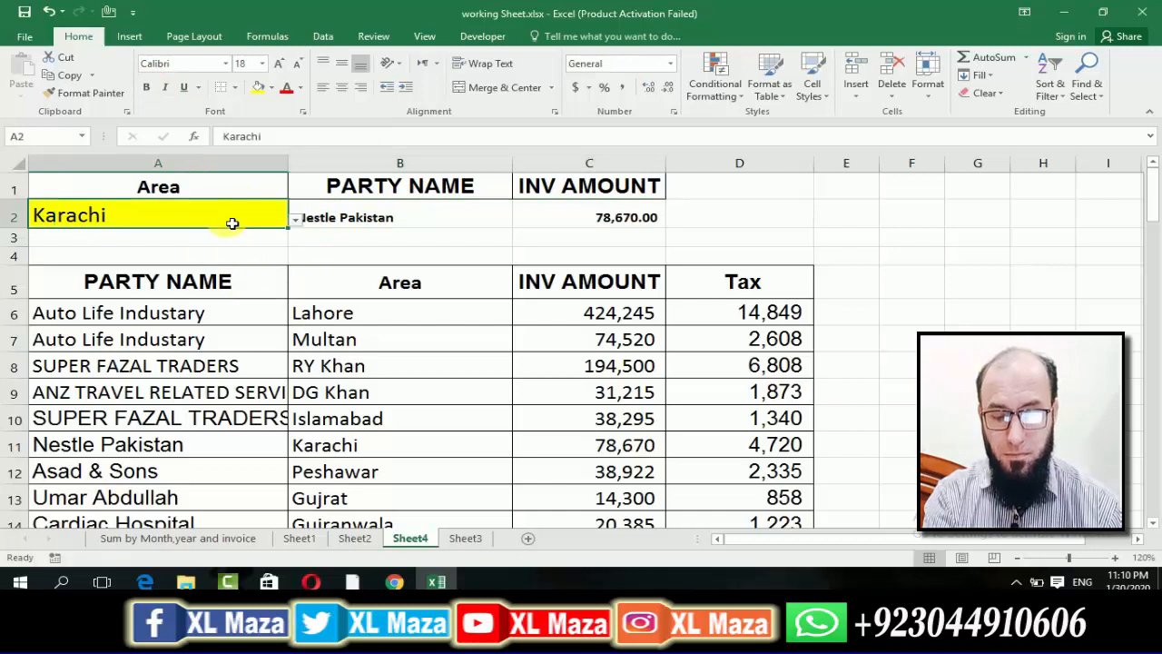
pyautogui.click(600, 230)
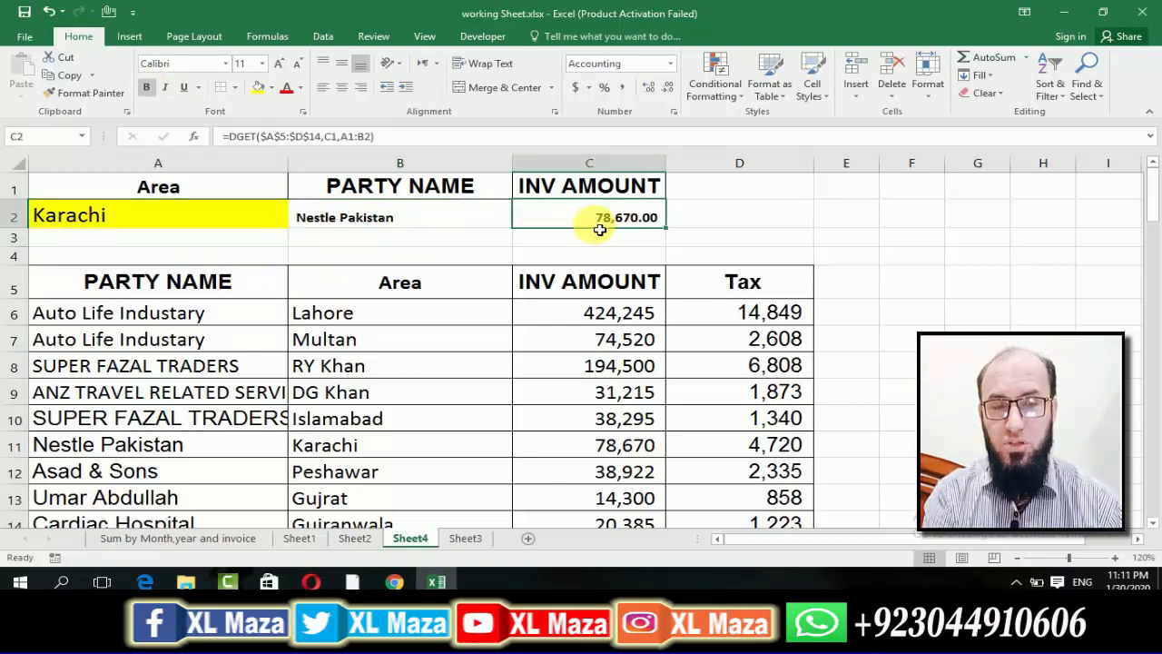